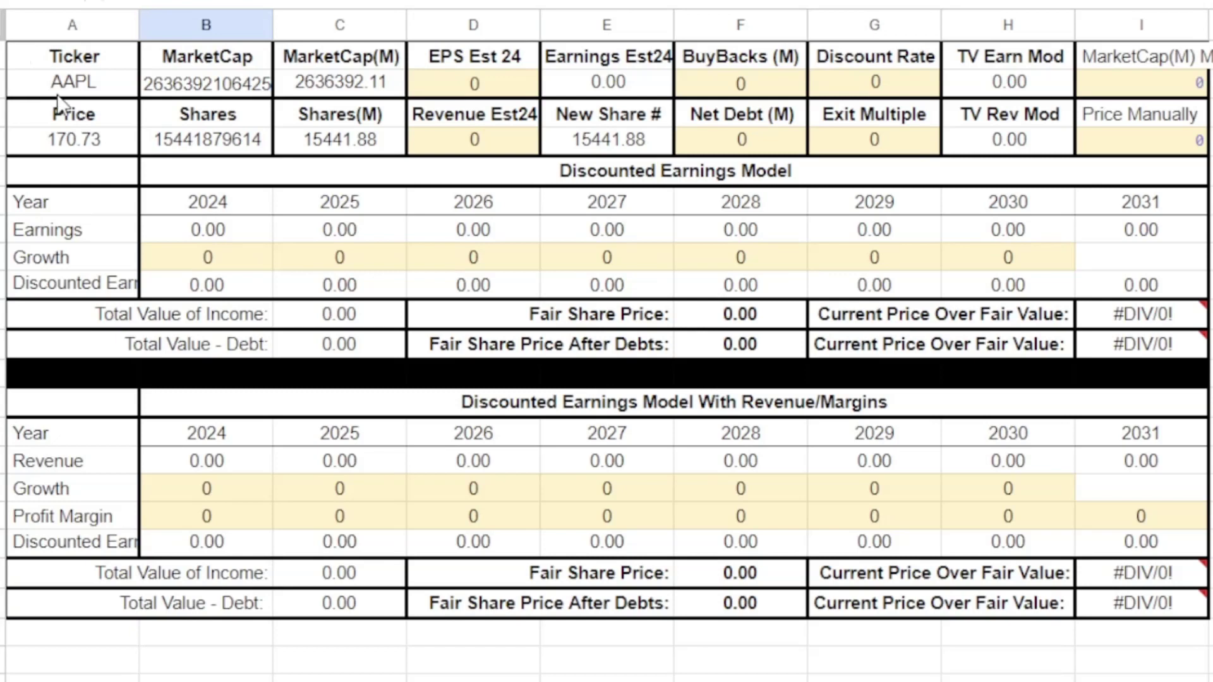
- Replace the AAPL ticker in A2 with MSFT and check the fetched market cap
left_click(114, 91)
double_click(108, 82)
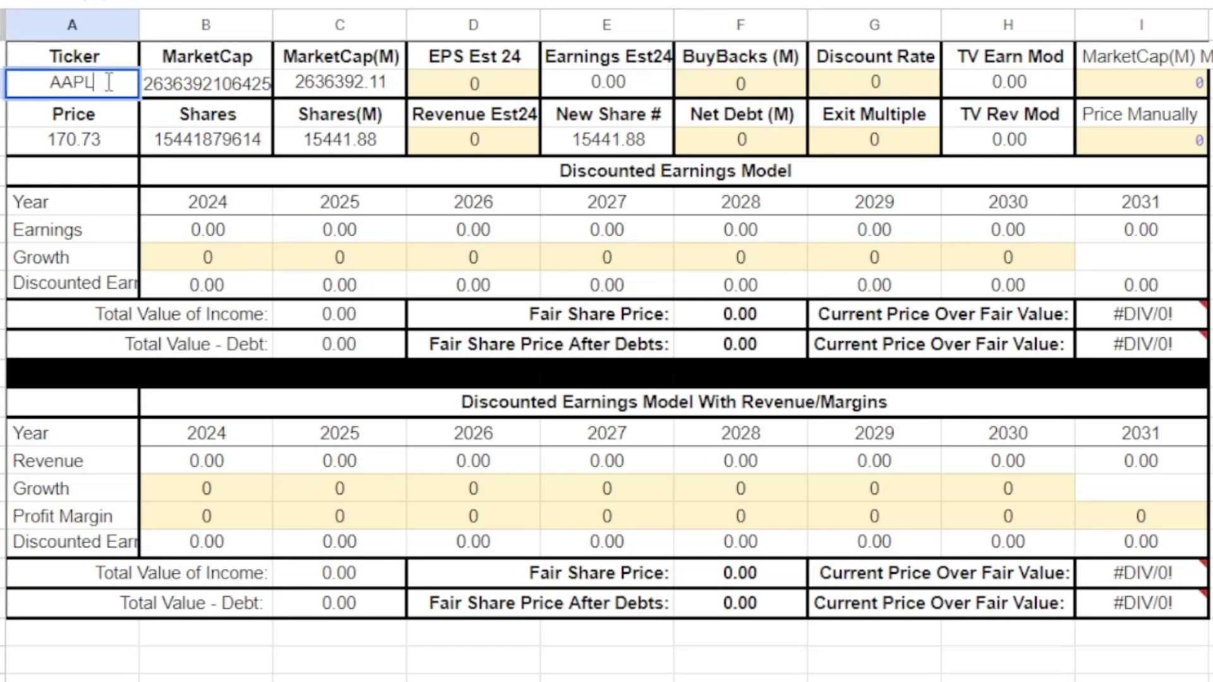
key("BackSpace")
key("BackSpace")
key("BackSpace")
key("BackSpace")
type("MSFT")
key("Return")
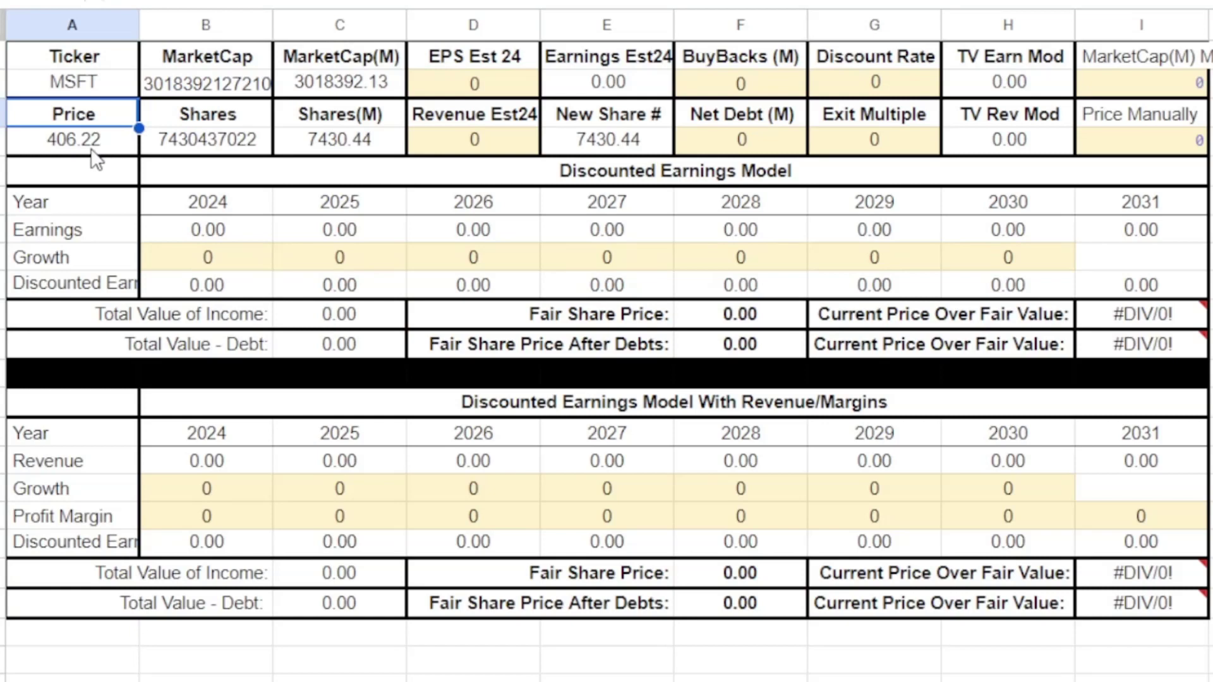
left_click(241, 90)
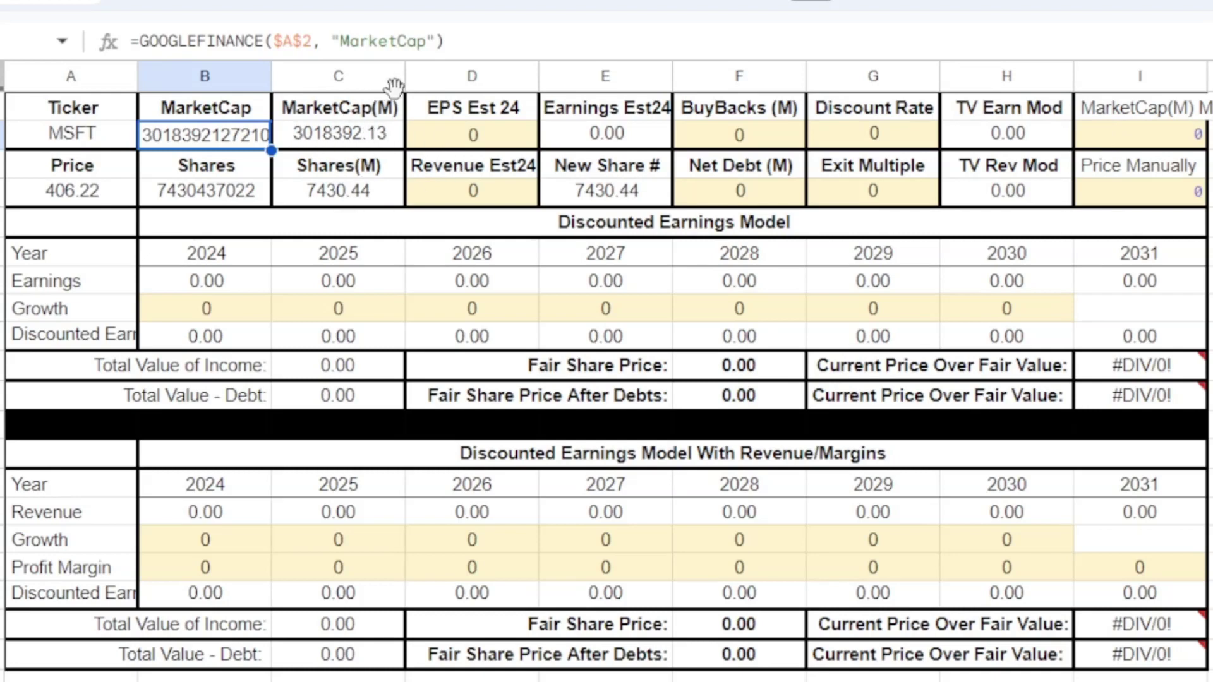
- Copy the MarketCap(M) value 3018392.13 into the manual MarketCap(M) cell I2
left_click(328, 141)
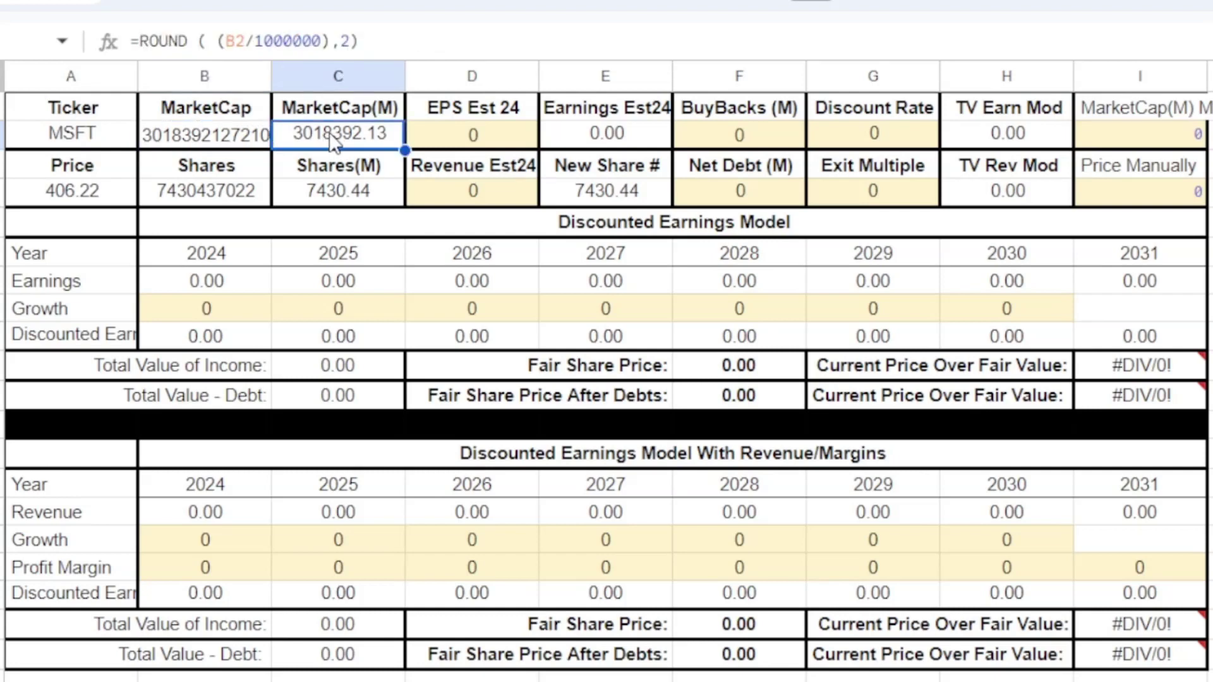
double_click(335, 143)
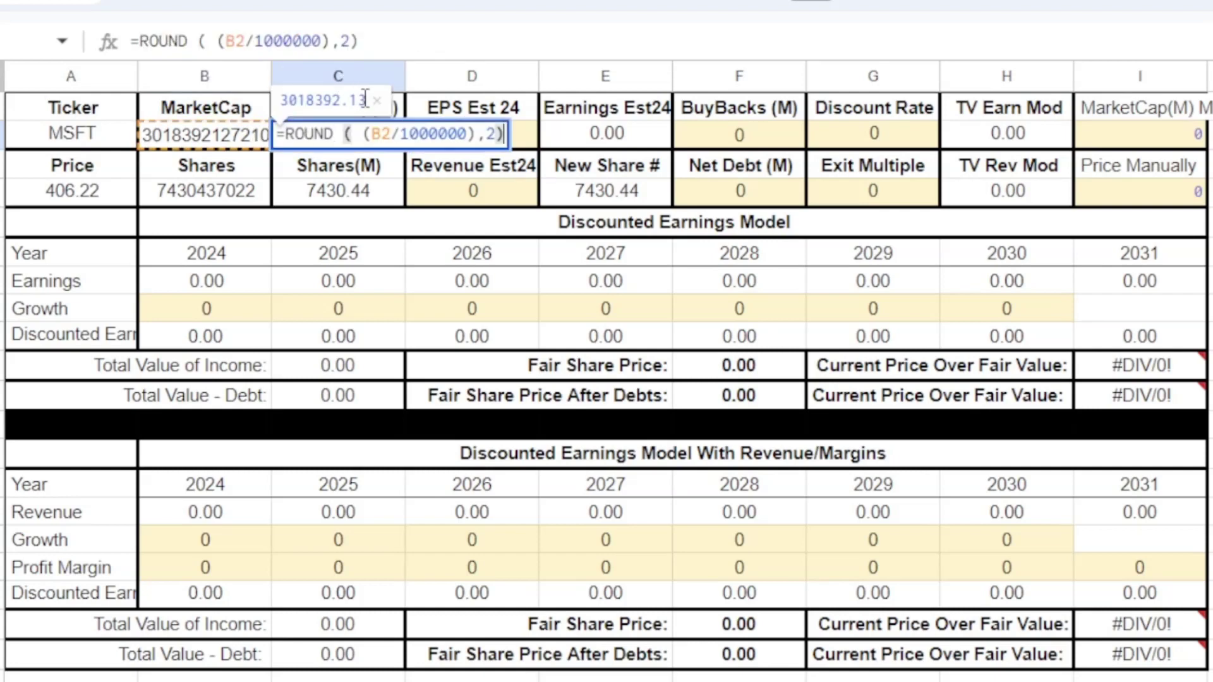
left_click_drag(366, 100, 279, 105)
key("ctrl+c")
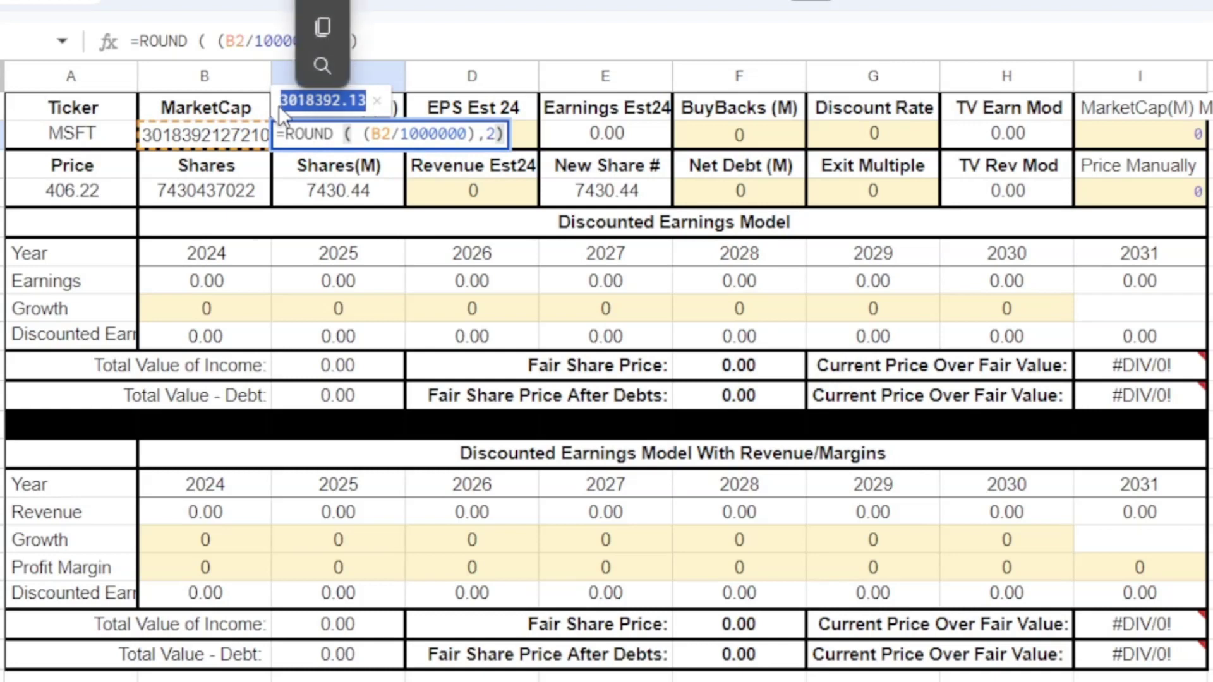
left_click(1151, 137)
key("ctrl+v")
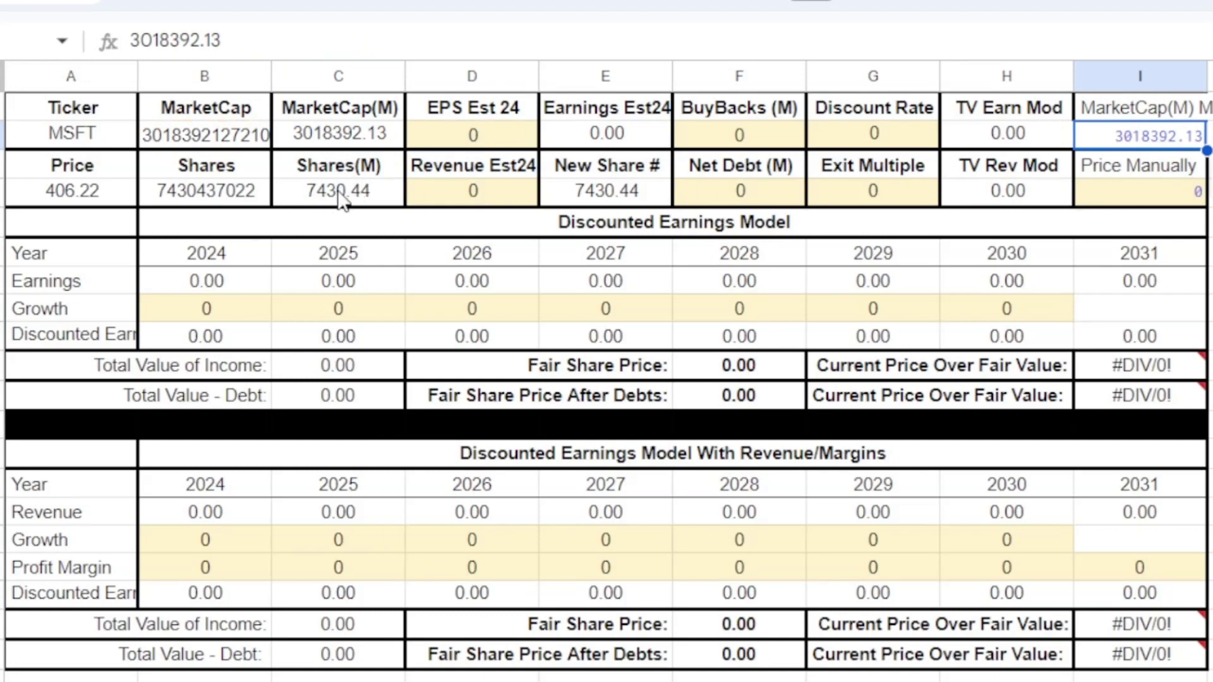
- Copy the MSFT price 406.22 into the Price Manually cell I4
left_click(125, 201)
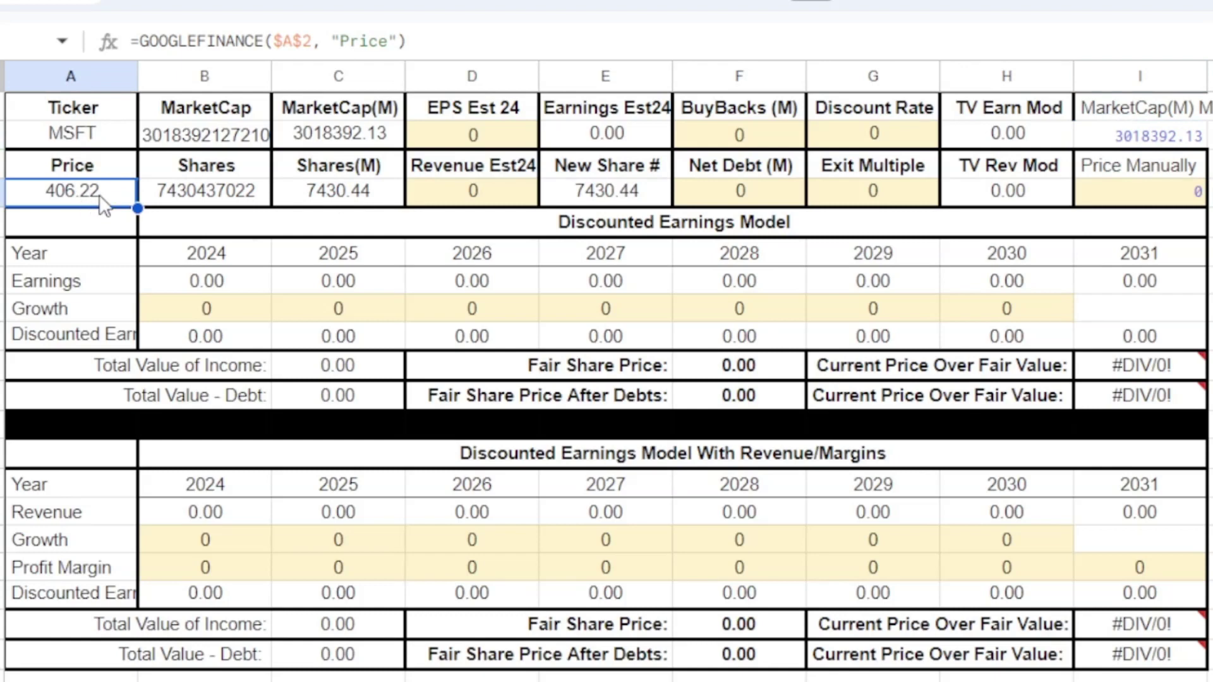
double_click(101, 197)
left_click_drag(64, 159, 14, 167)
key("ctrl+c")
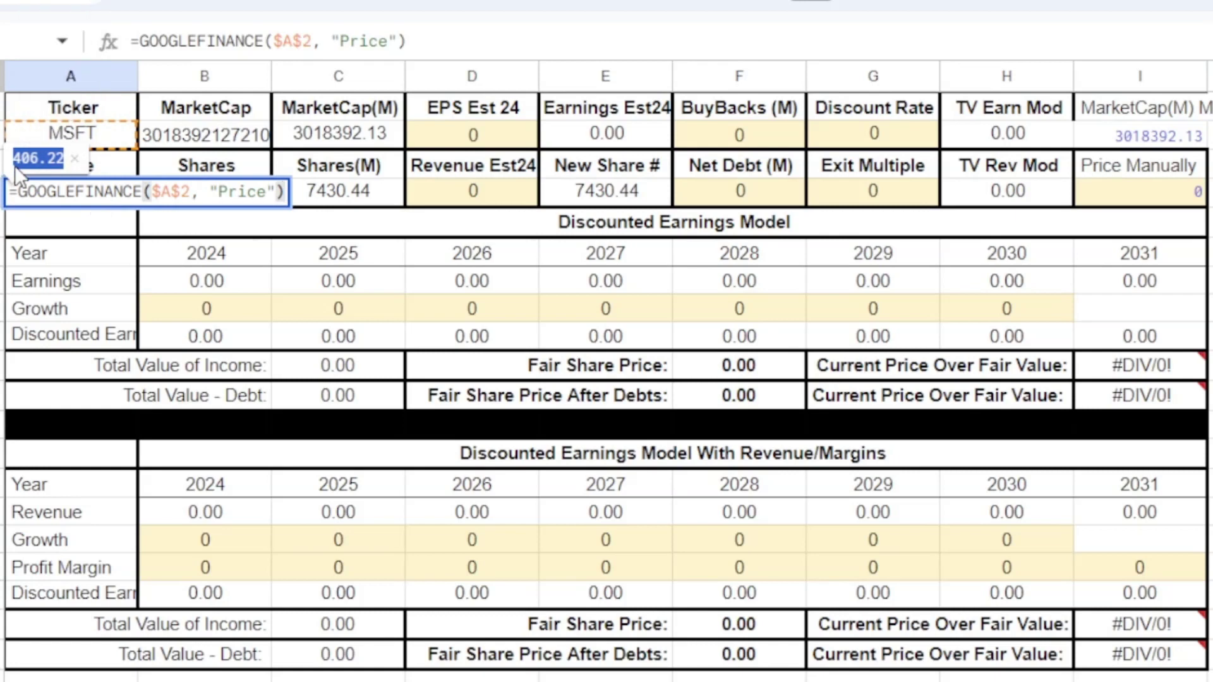
left_click(1120, 193)
key("ctrl+v")
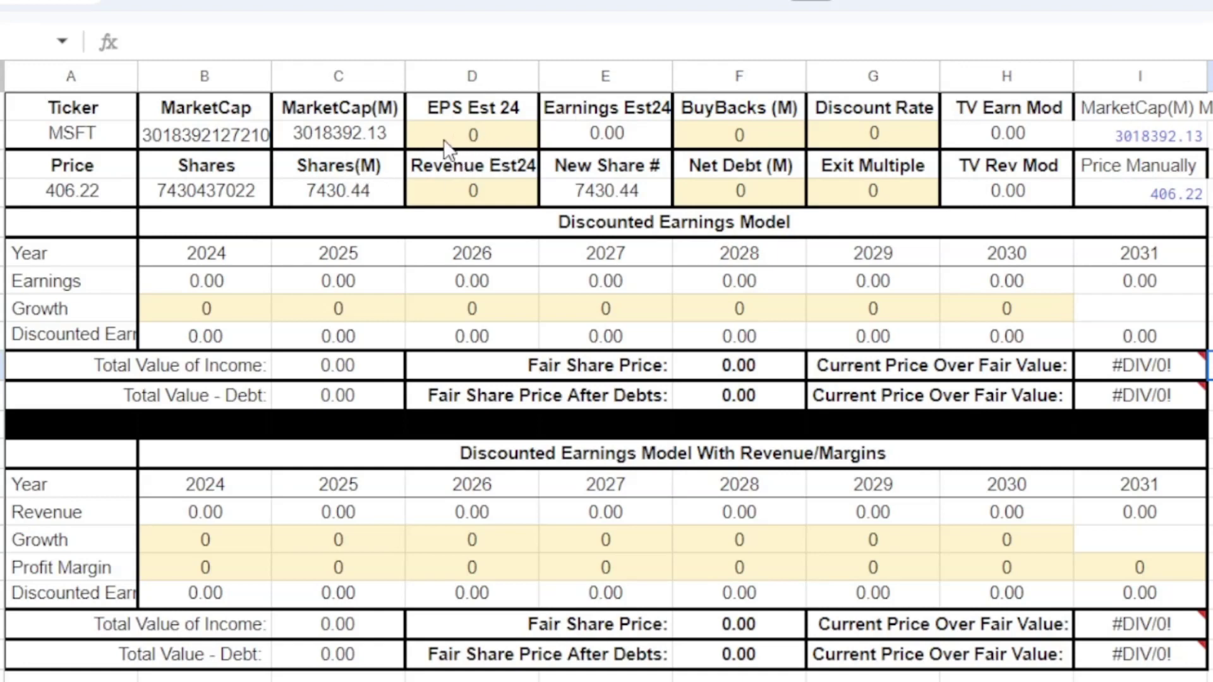
left_click(502, 142)
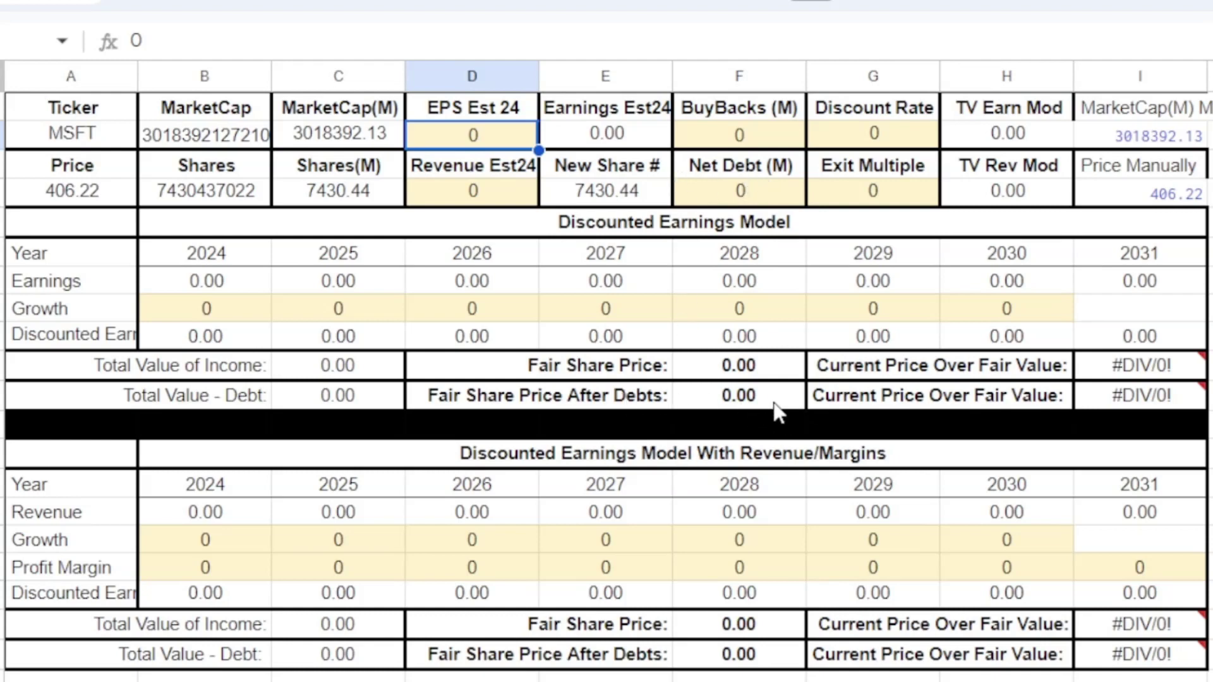
- Enter a Discount Rate of 0.12 in G2 and an Exit Multiple of 22 in G4
left_click(893, 143)
double_click(893, 136)
type(".1")
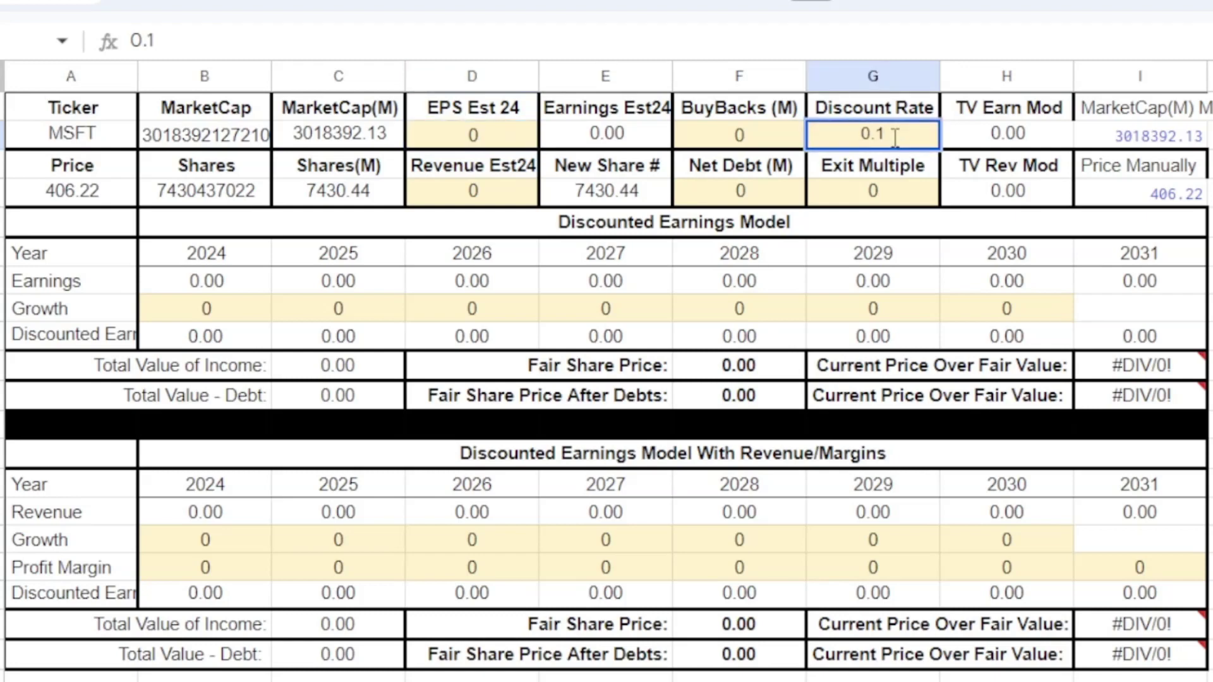
type("2")
key("Return")
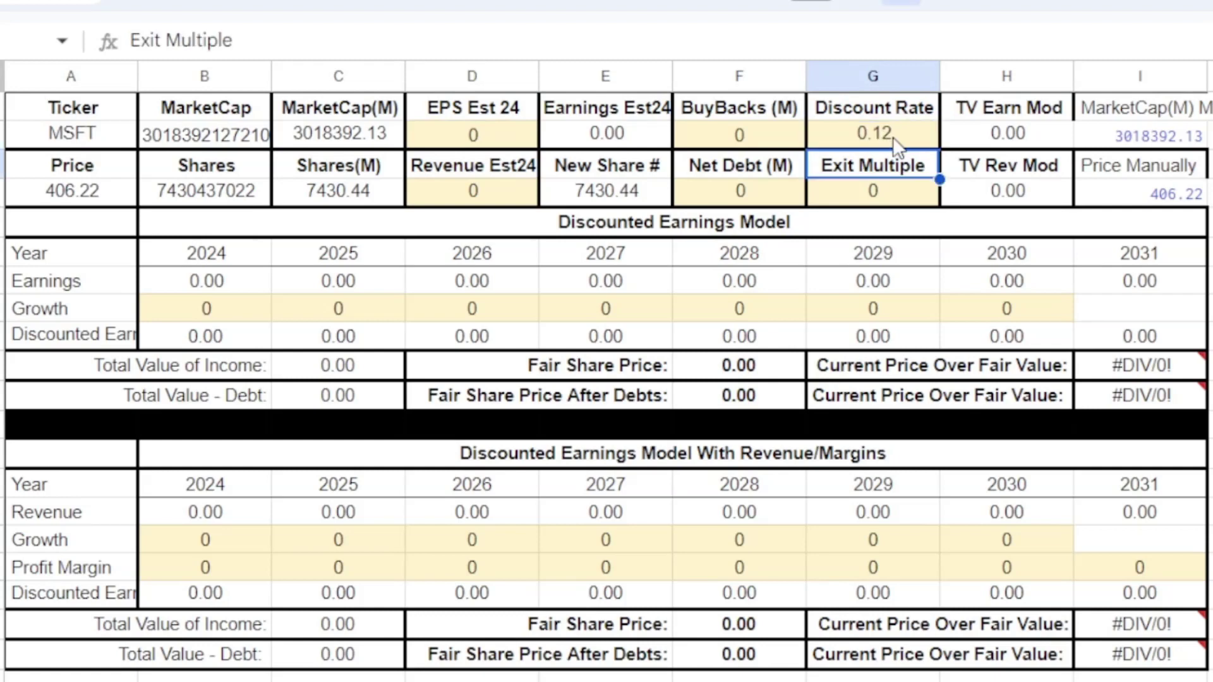
left_click(887, 202)
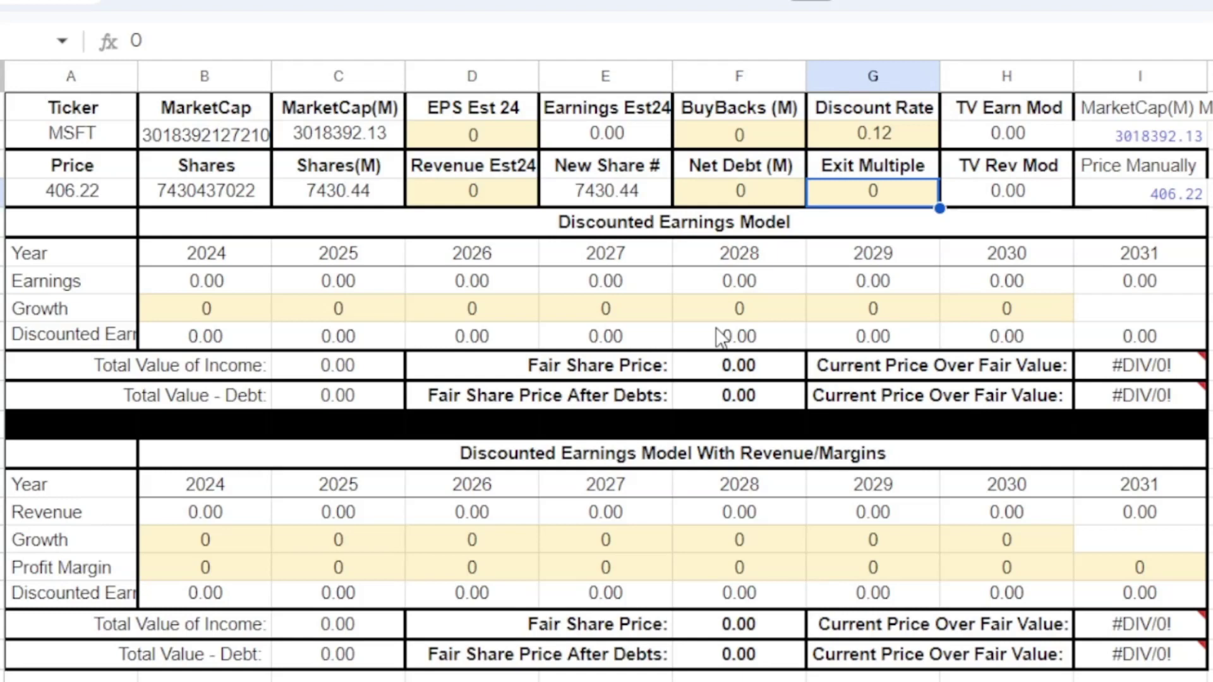
type("22")
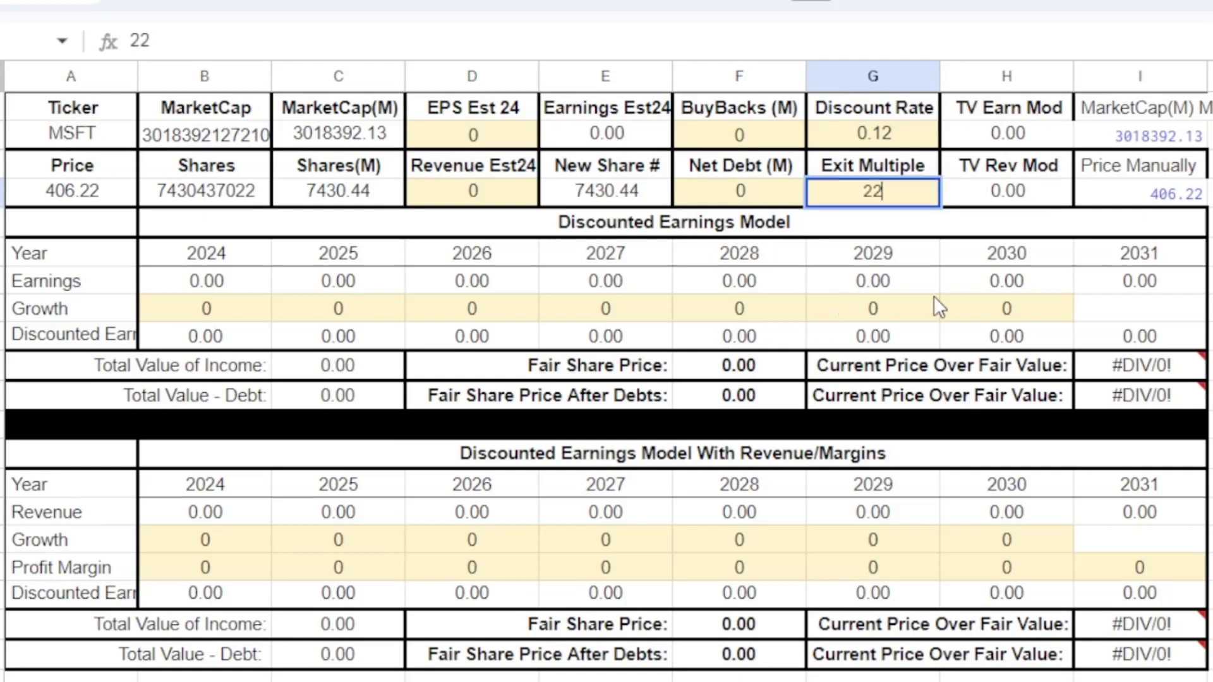
left_click(1005, 309)
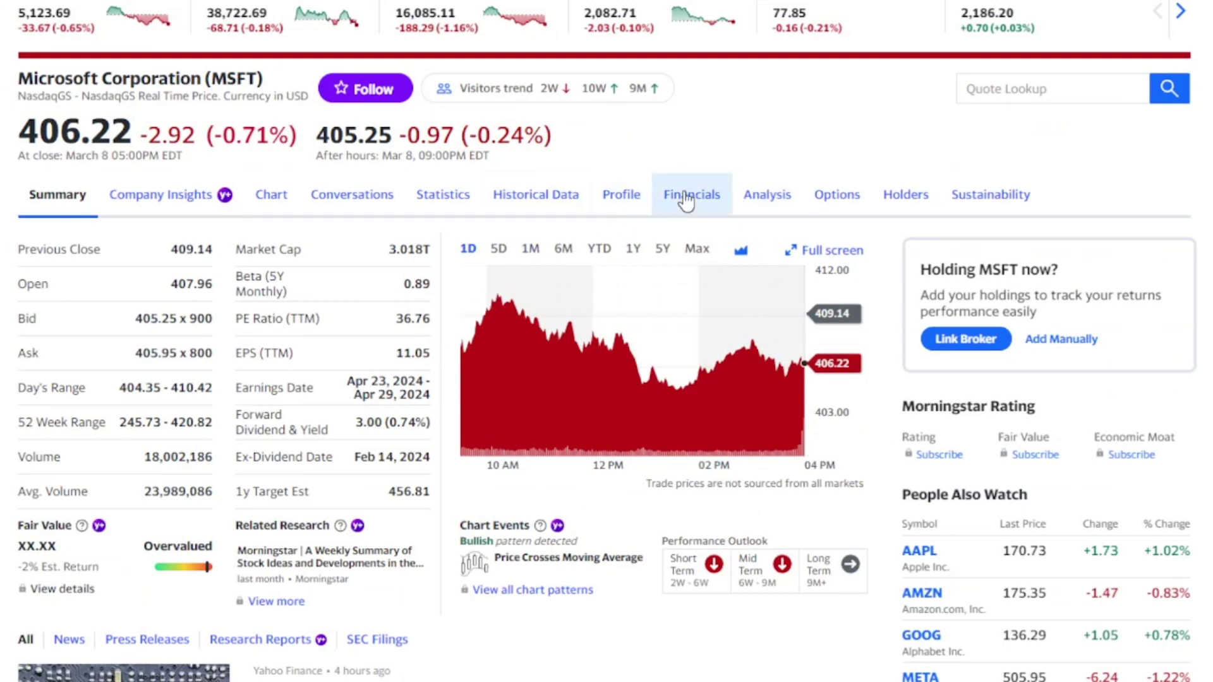
- On Yahoo Finance's MSFT Analysis page, note the 2024 EPS estimate 11.66 and revenue estimate 244.29B
left_click(775, 204)
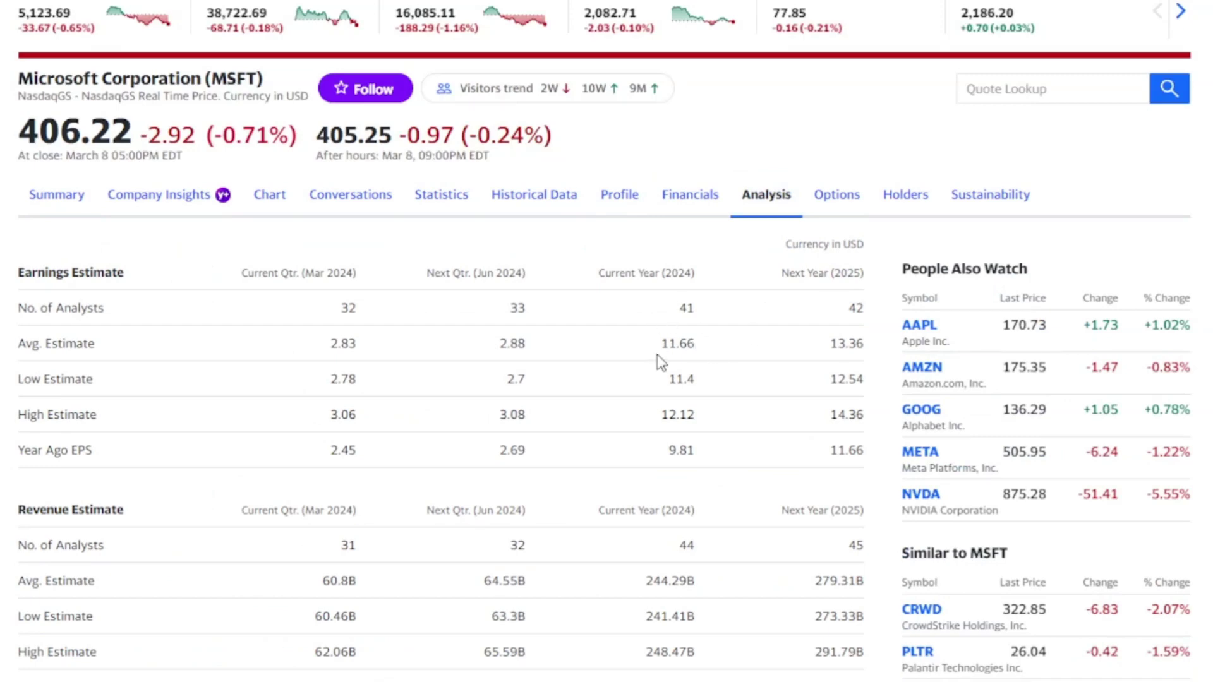
left_click_drag(699, 351, 665, 362)
left_click(665, 382)
scroll(696, 355, "down", 2)
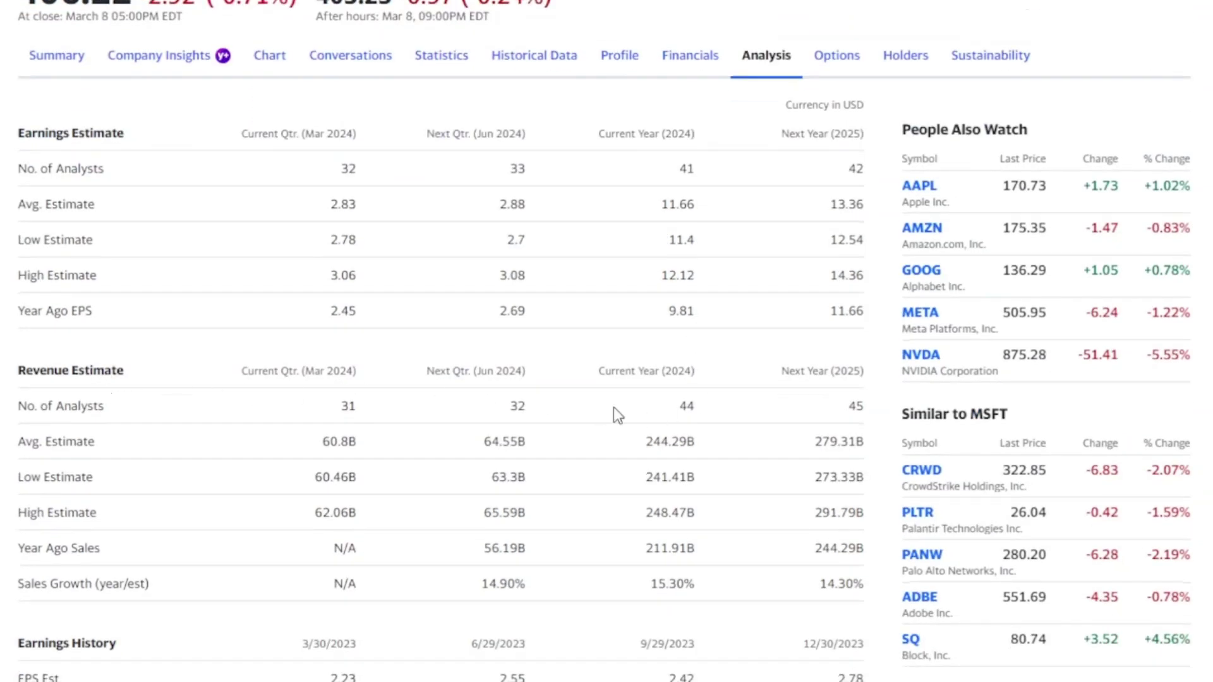
scroll(613, 407, "down", 2)
left_click_drag(639, 306, 696, 307)
left_click(707, 321)
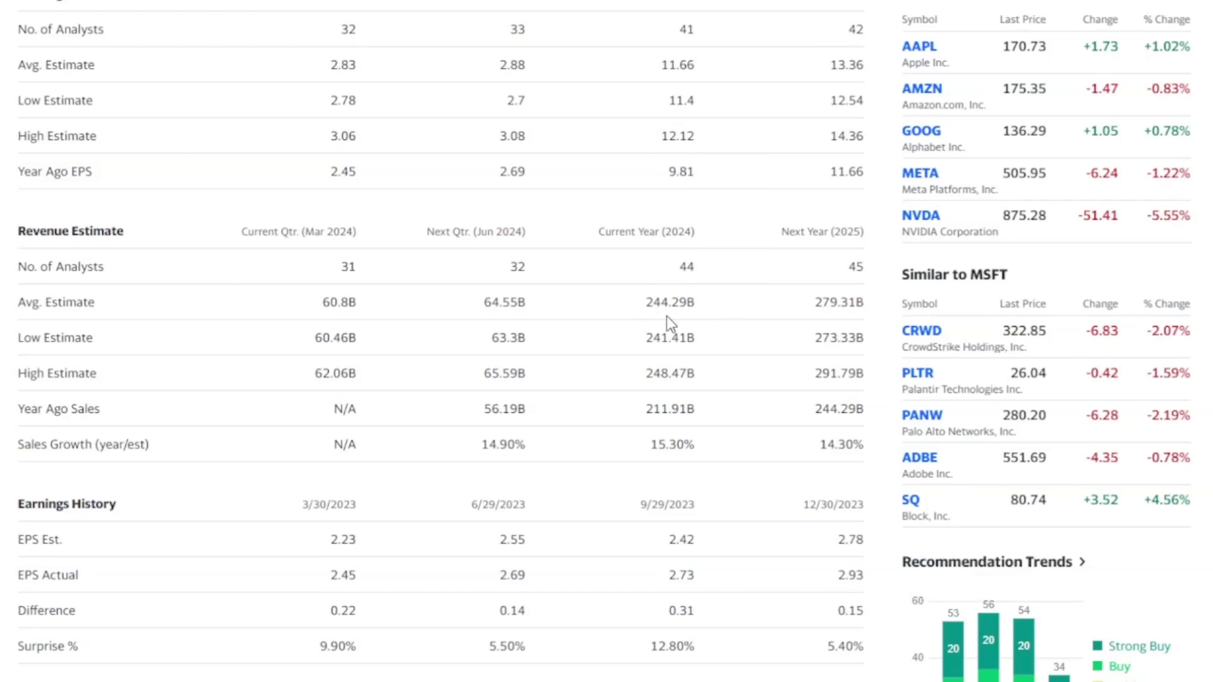
scroll(666, 316, "up", 3)
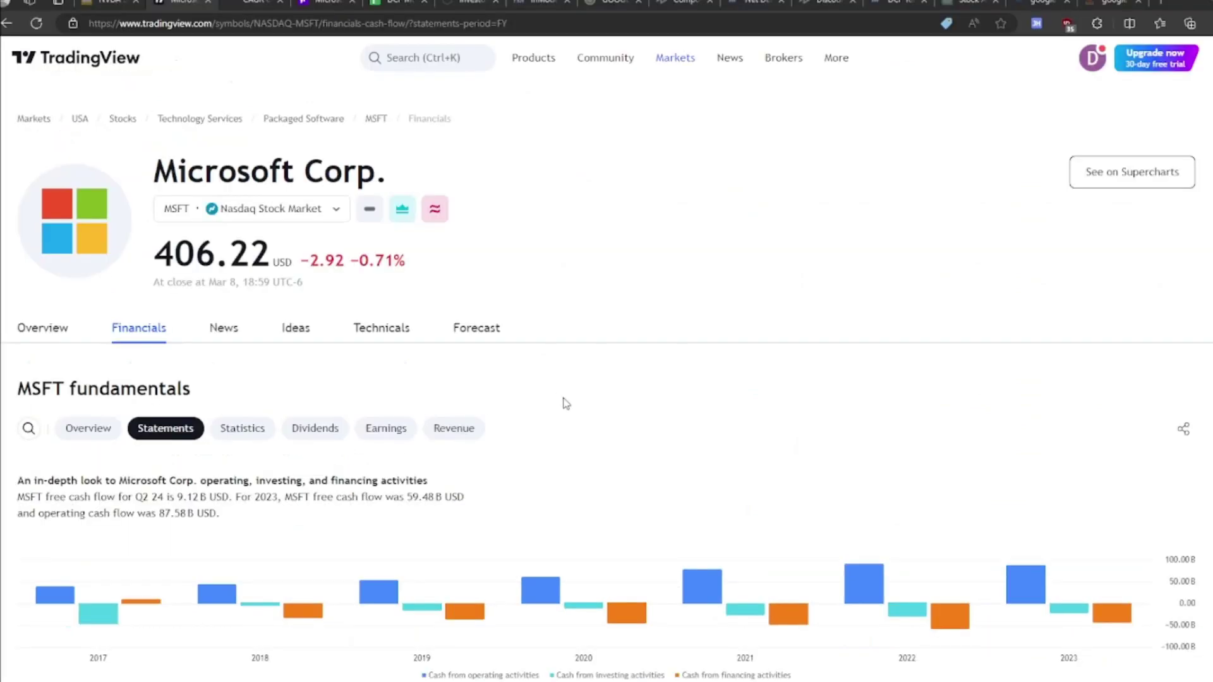
- View MSFT's quarterly balance sheet on TradingView and note the latest Net debt of 30.34 B
scroll(618, 398, "down", 2)
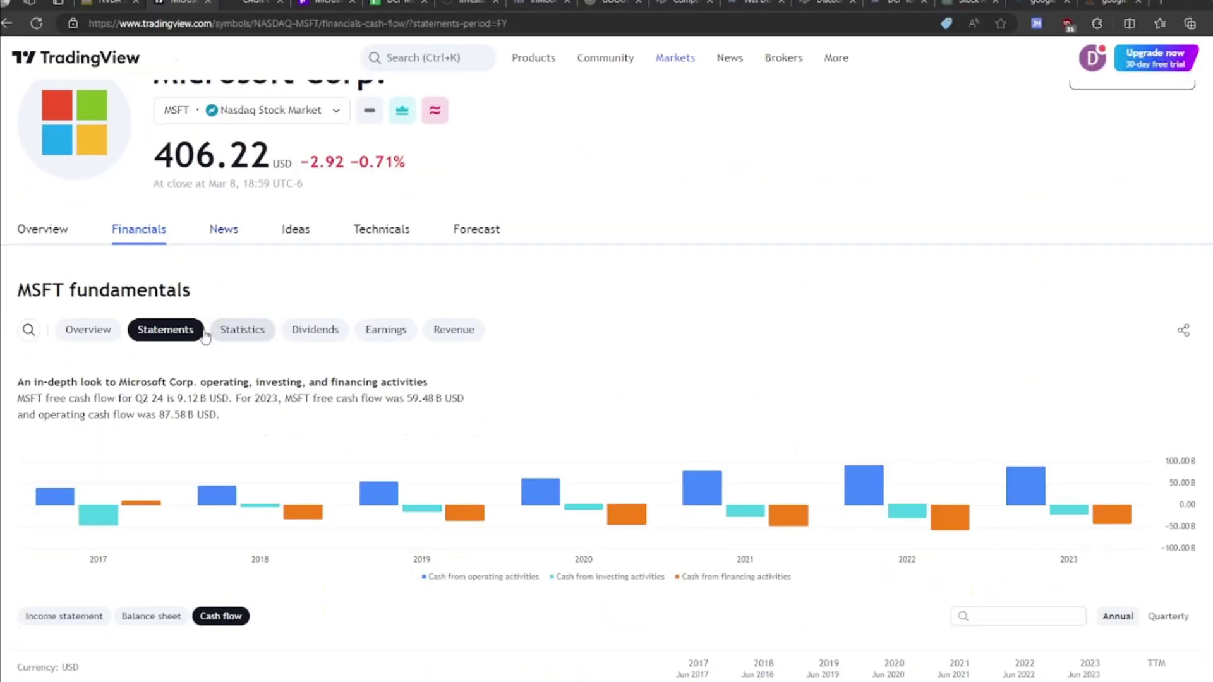
scroll(175, 217, "up", 2)
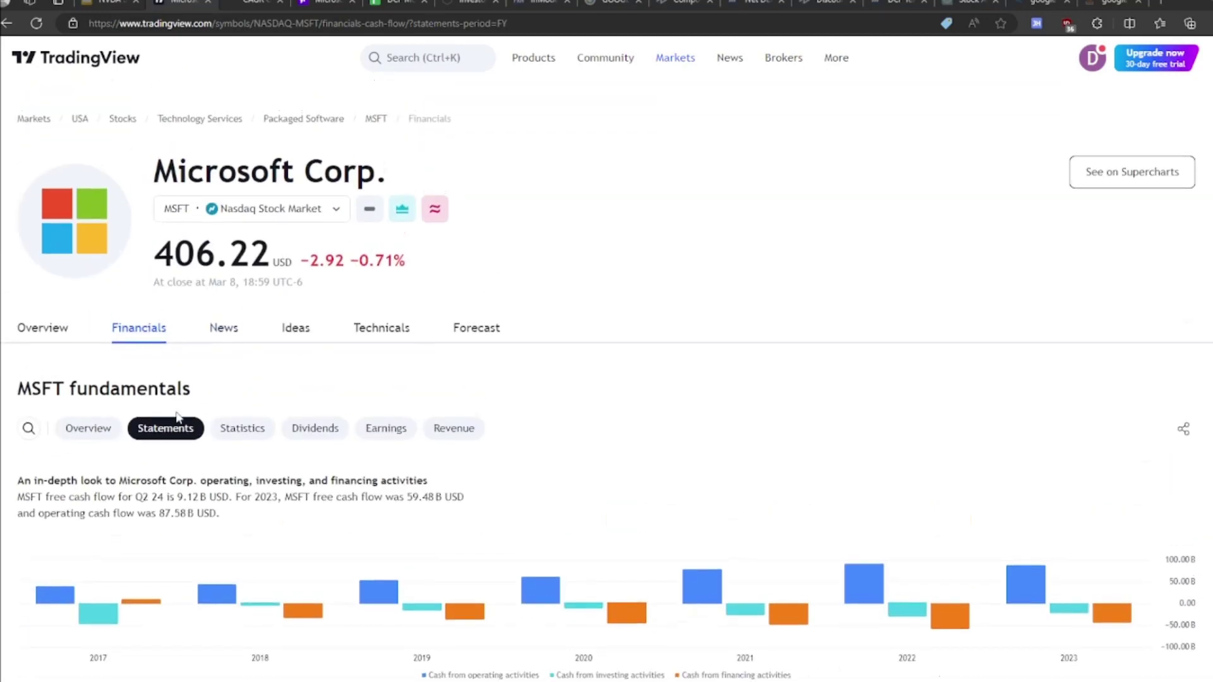
scroll(177, 436, "down", 4)
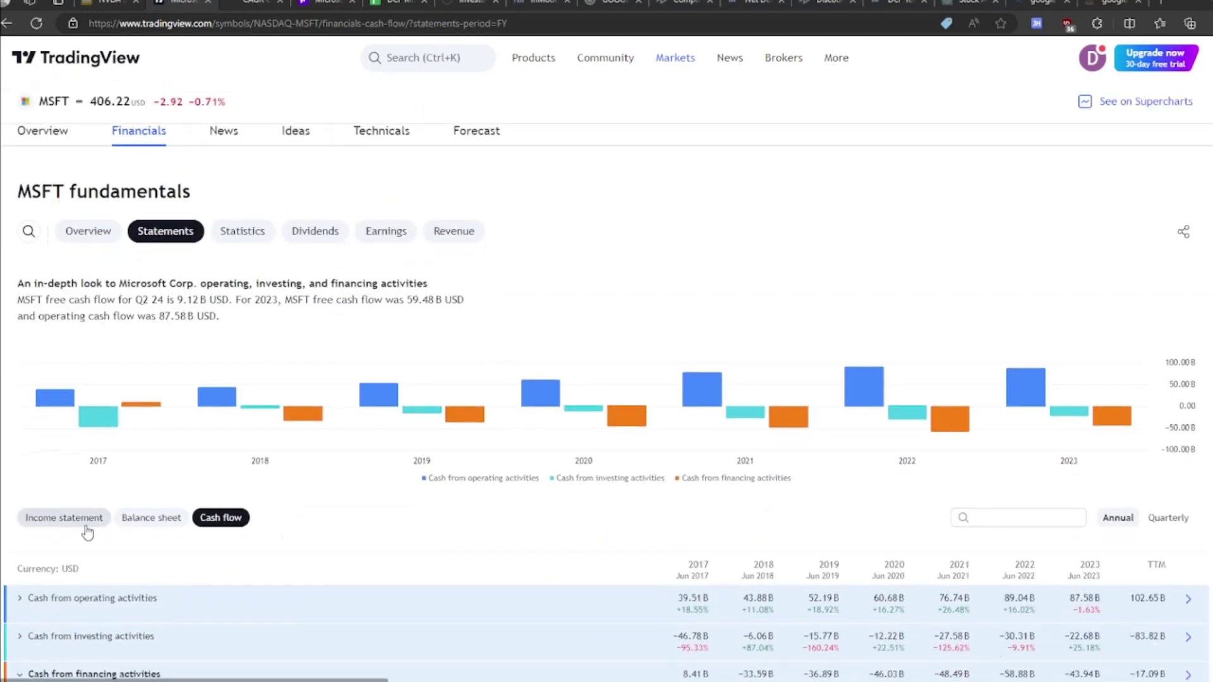
left_click(168, 523)
scroll(680, 464, "down", 4)
left_click(1161, 322)
scroll(1163, 328, "down", 2)
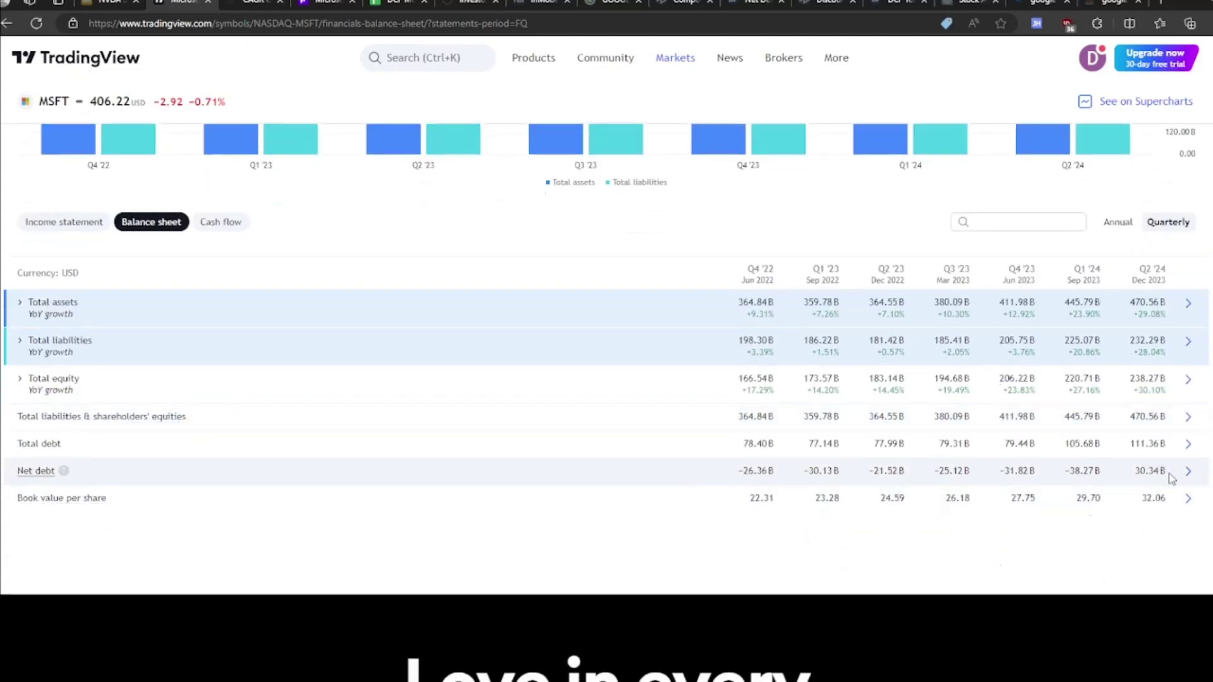
left_click_drag(1168, 478, 1143, 480)
left_click(1143, 480)
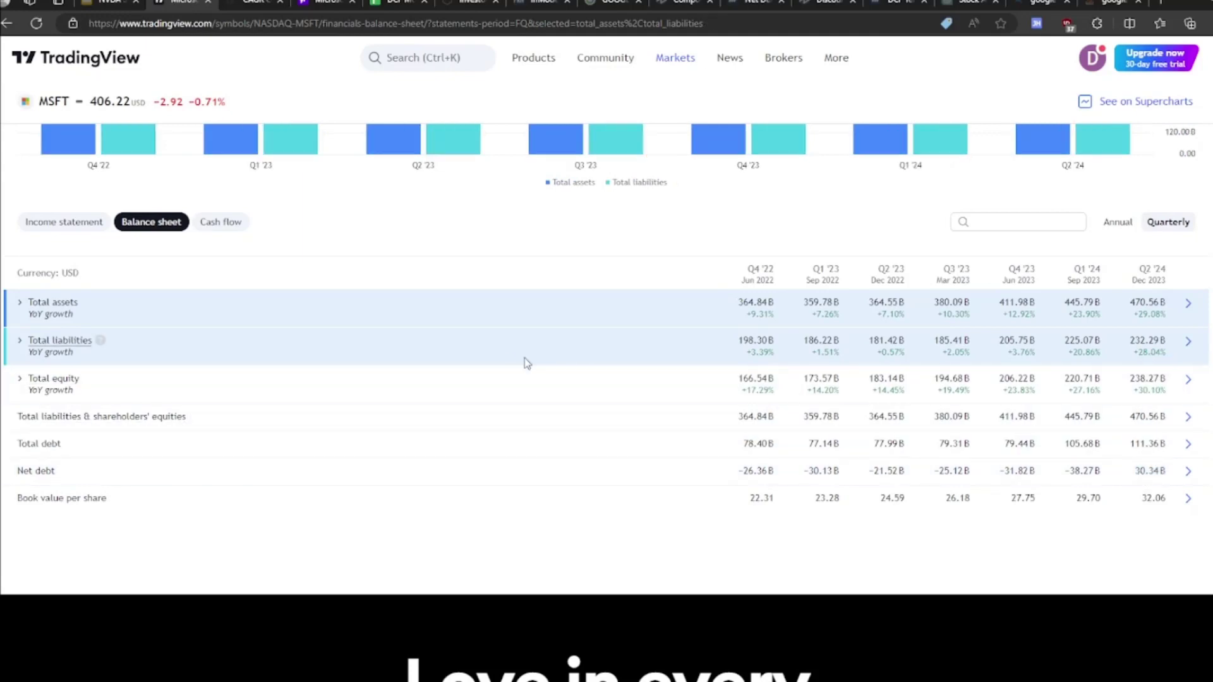
- Show MSFT's annual cash flow with financing activities broken out, then return to the DCF Model sheet
left_click(218, 225)
left_click(20, 379)
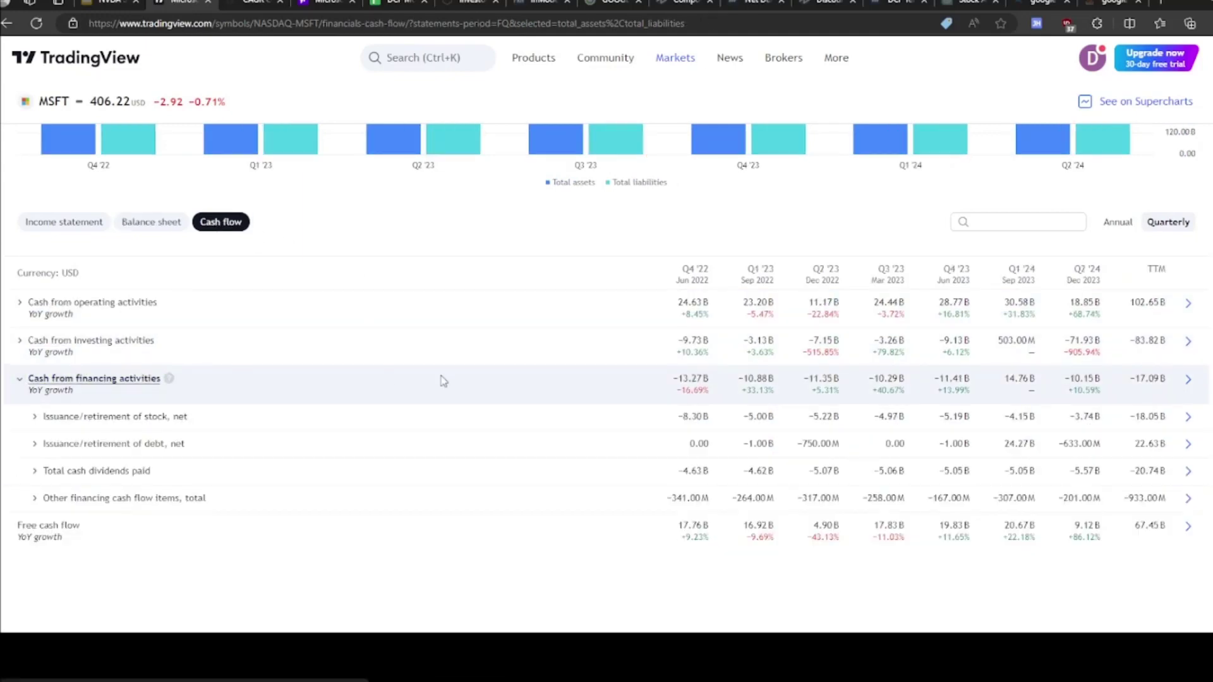
left_click(1118, 222)
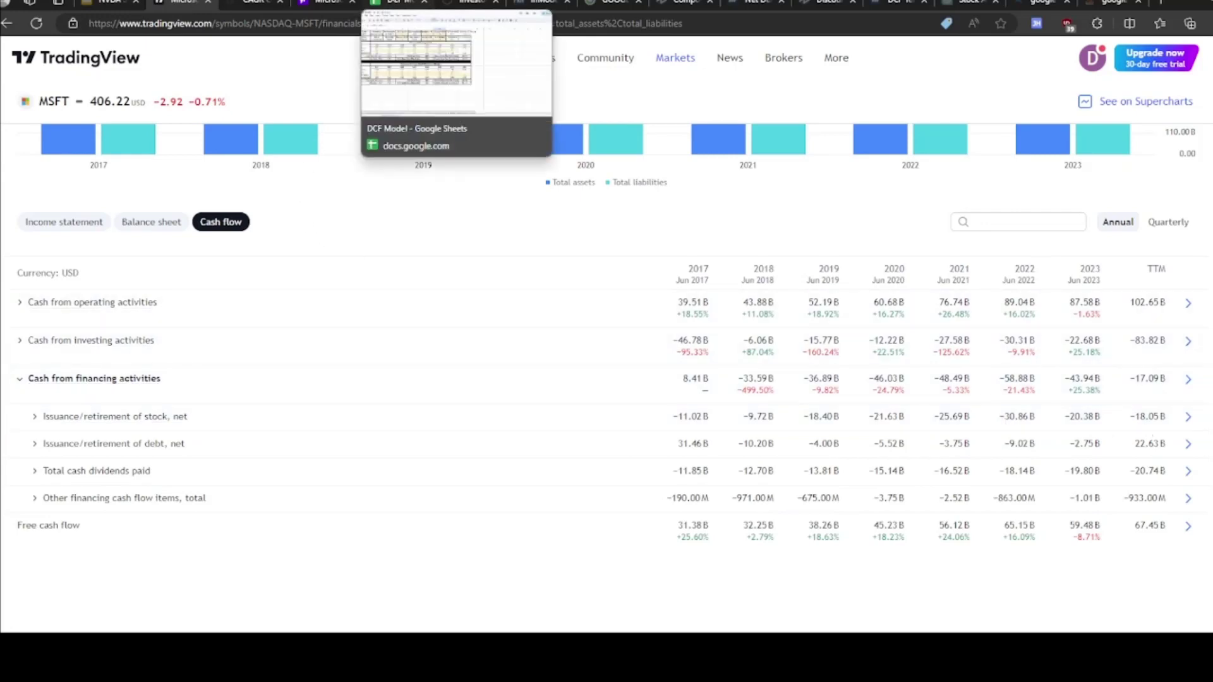
left_click(393, 2)
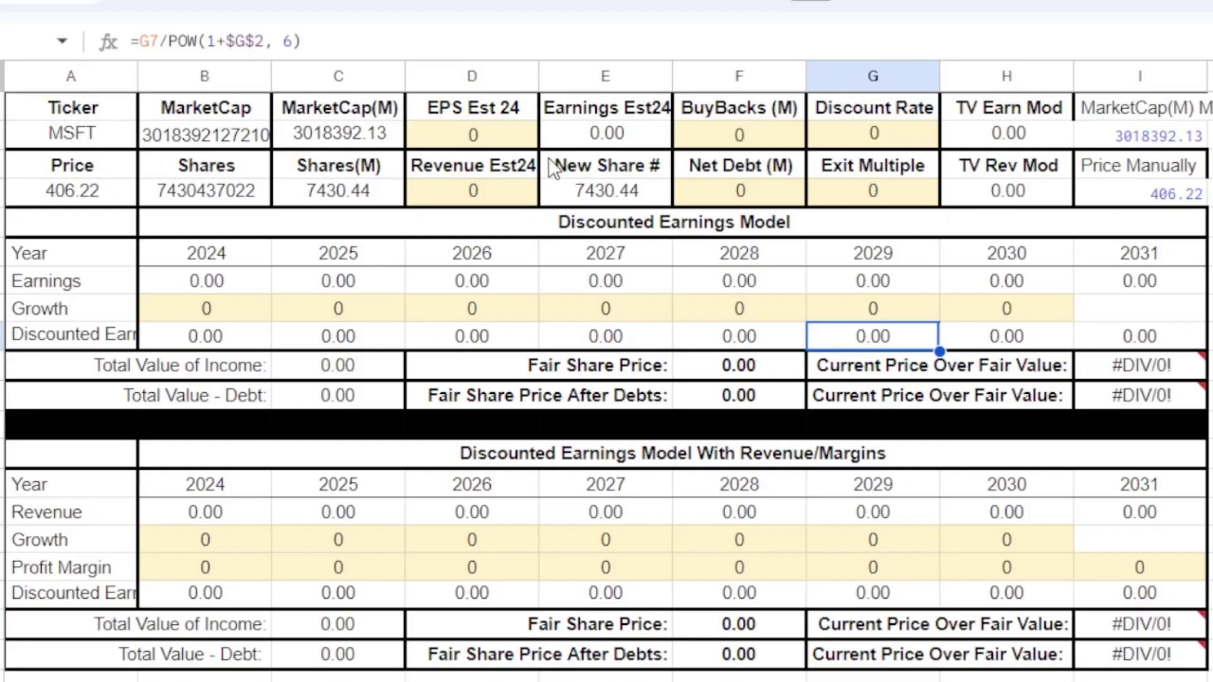
- Enter an EPS Est 24 of 11.66 in D2 and a Revenue Est24 of 244000 in D4
left_click(504, 139)
type("11.")
type("66")
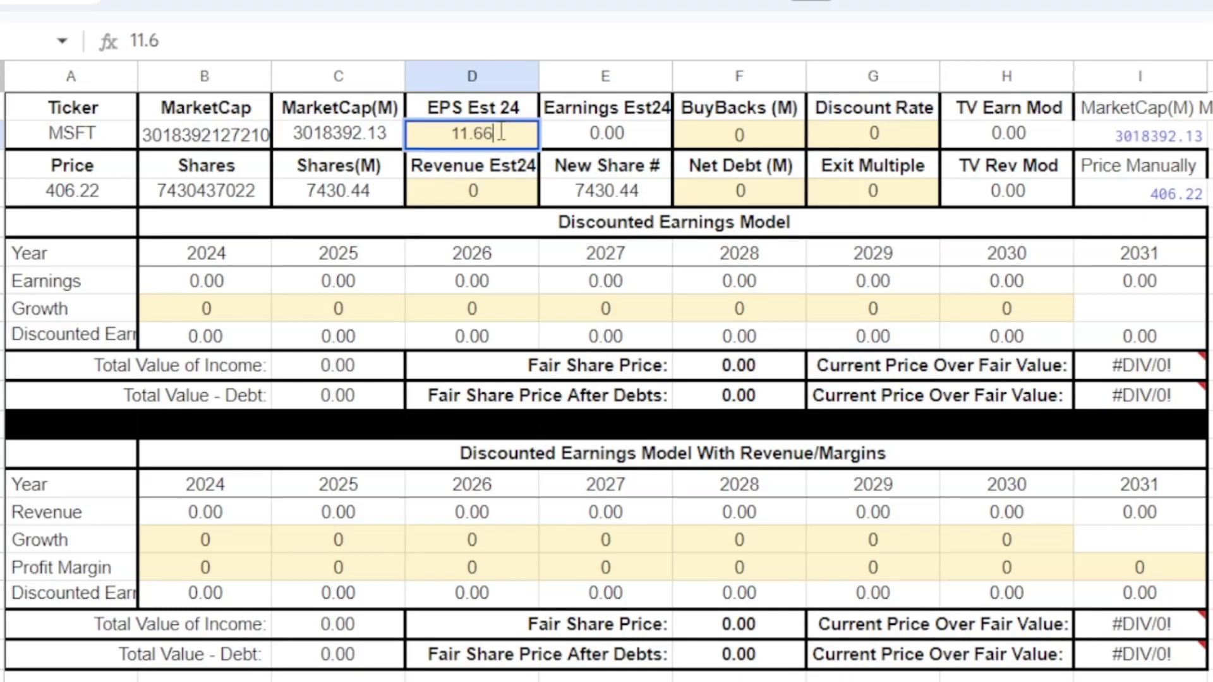
left_click(484, 192)
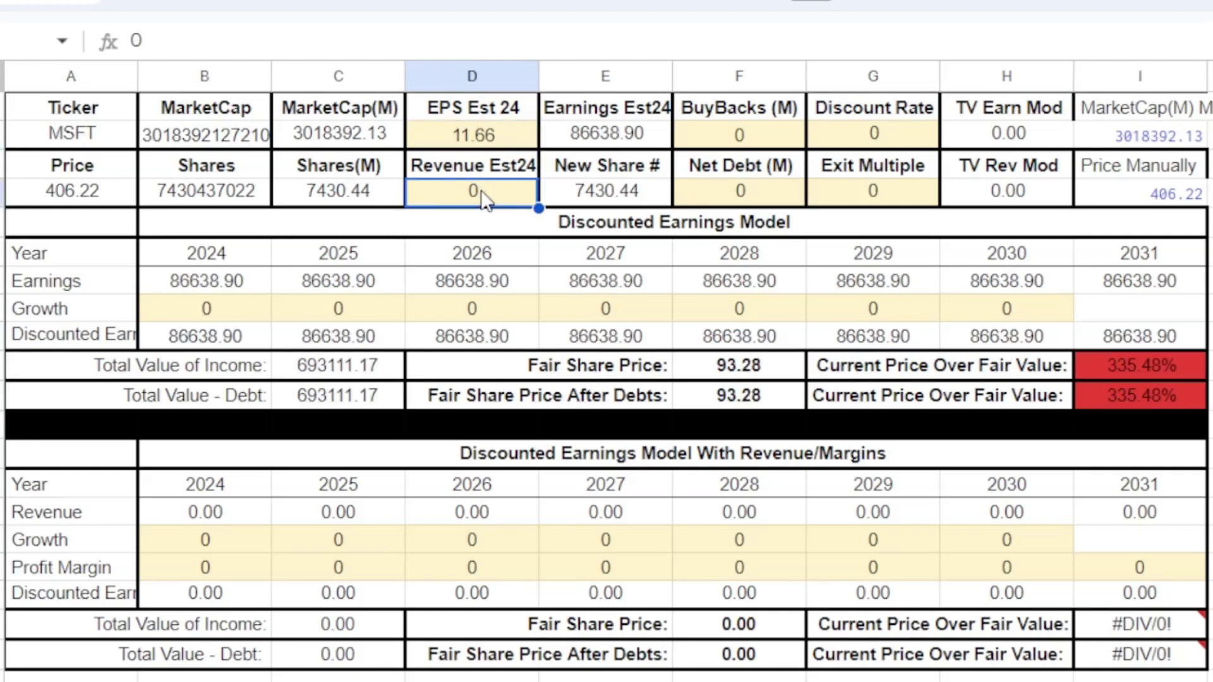
type("244")
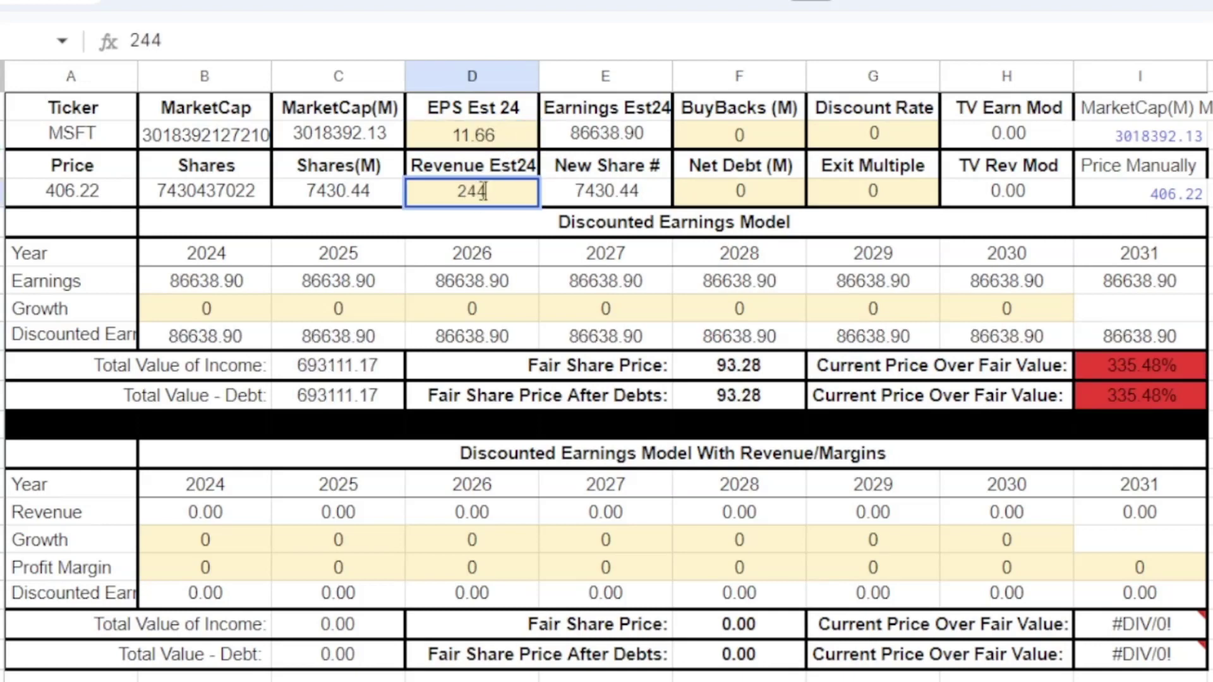
type("000")
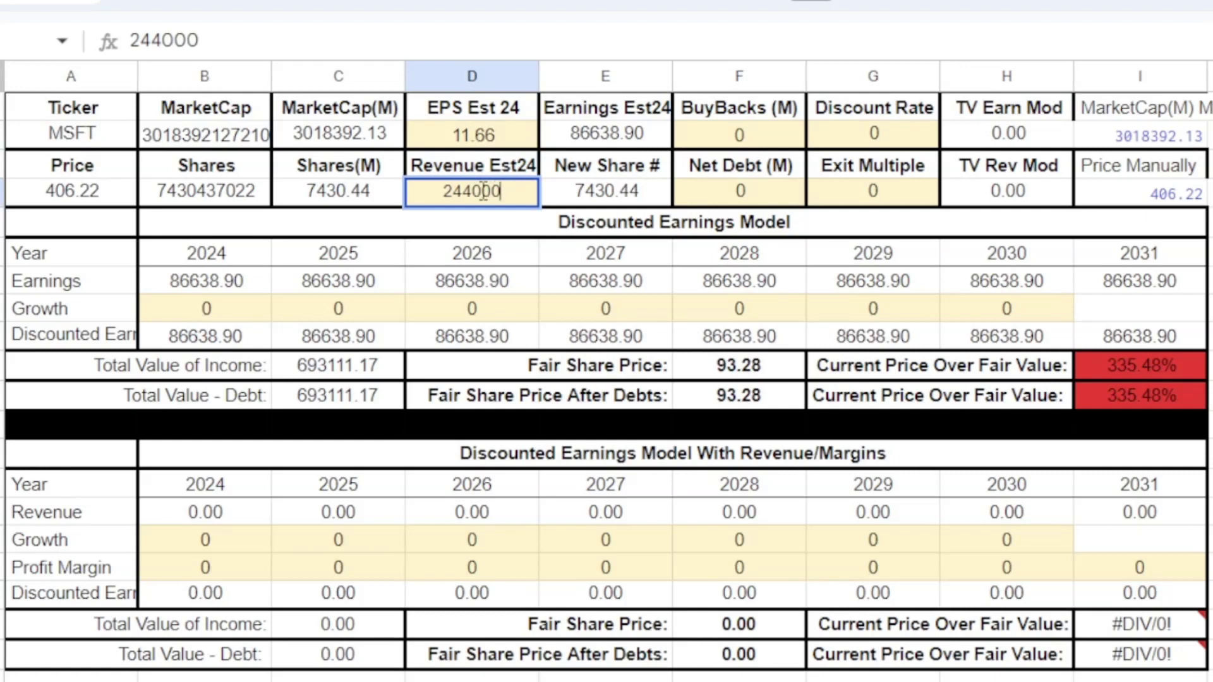
key("Return")
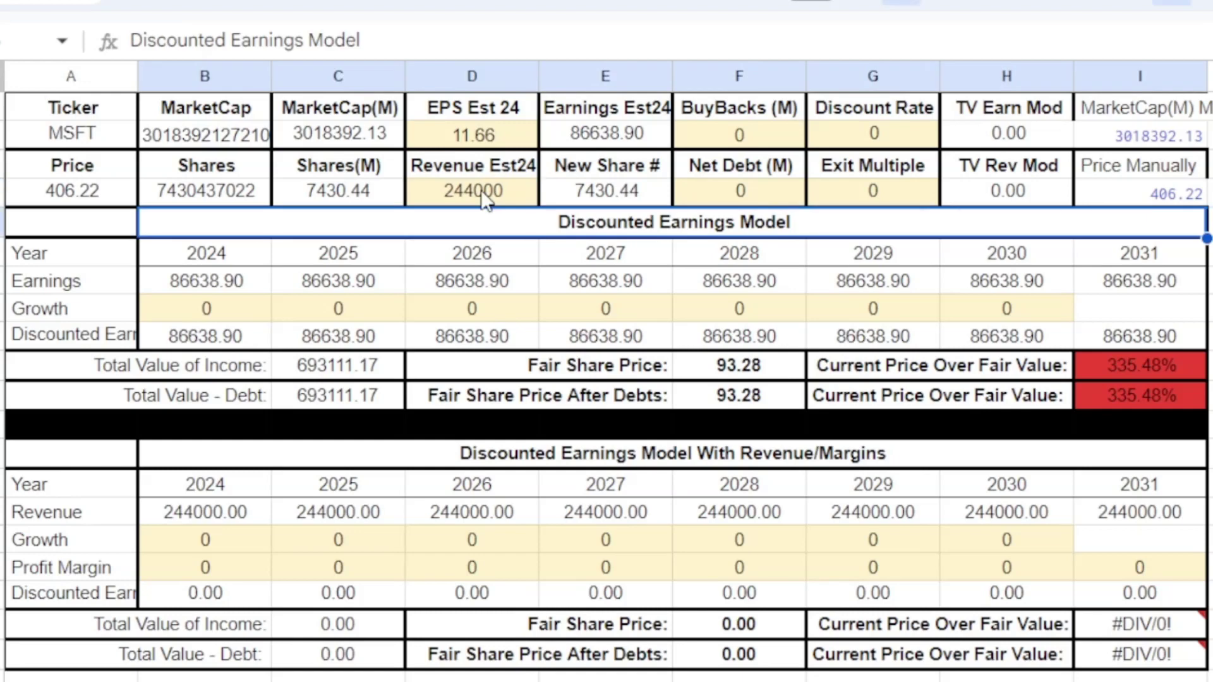
left_click(770, 139)
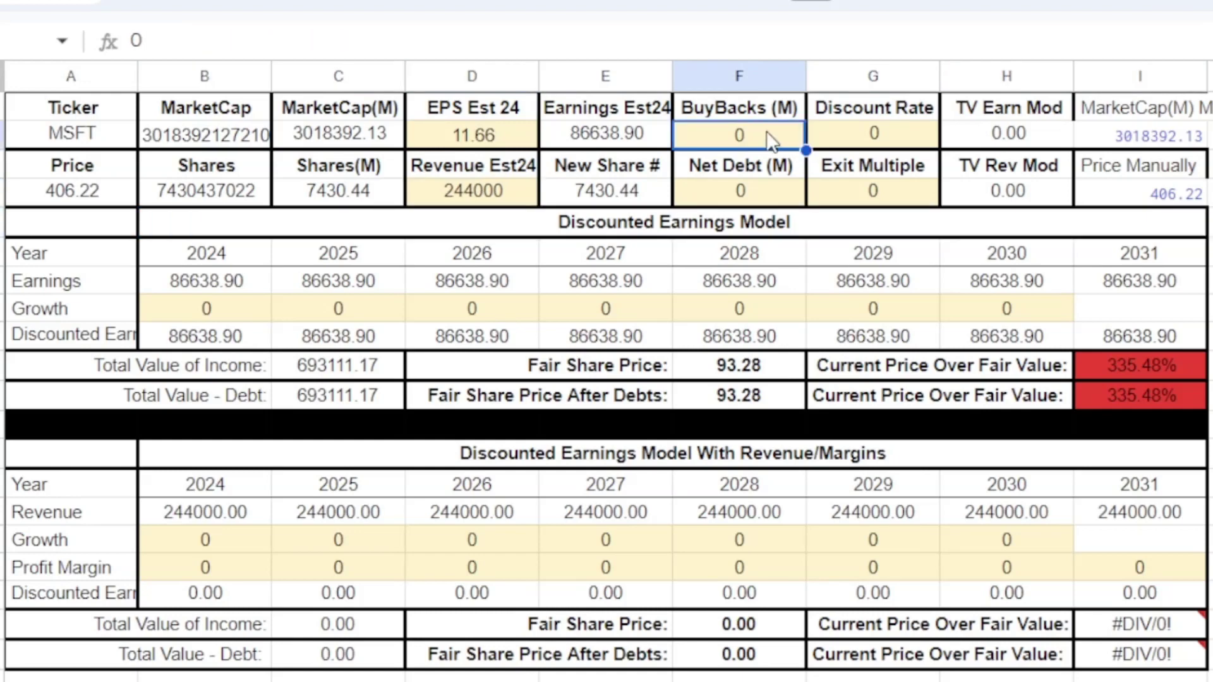
- Enter BuyBacks (M) of 20000 and Net Debt (M) of 30000
type("20000")
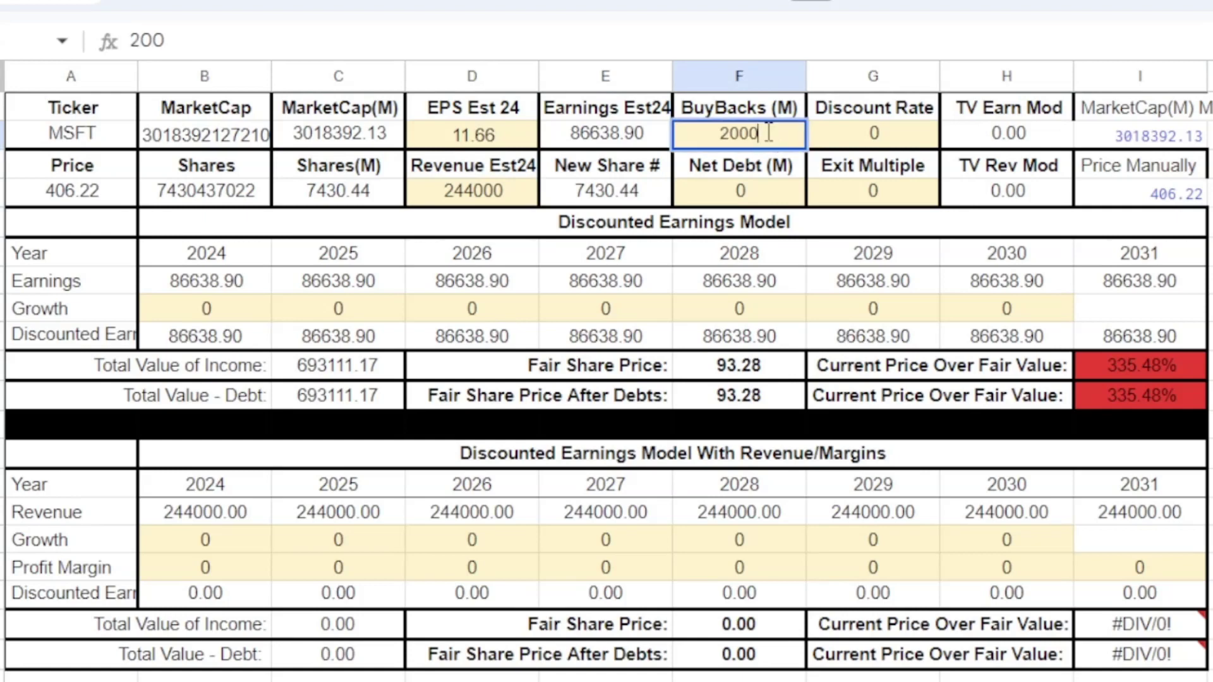
key("Return")
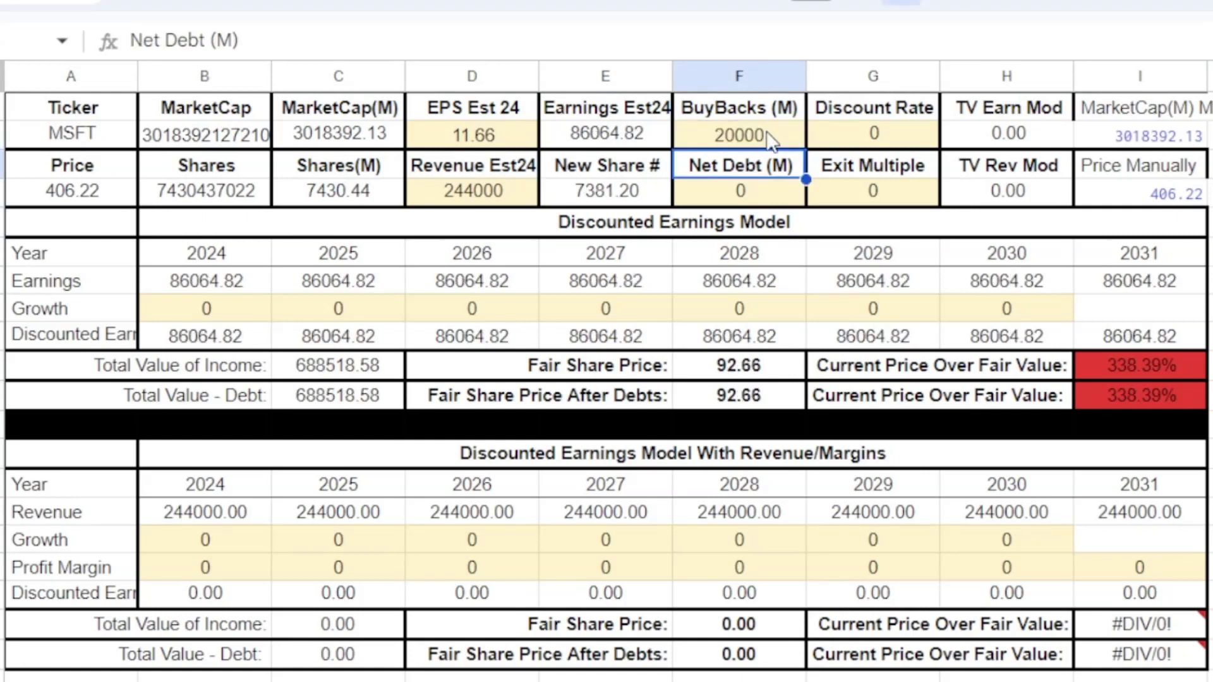
left_click(760, 194)
type("30000")
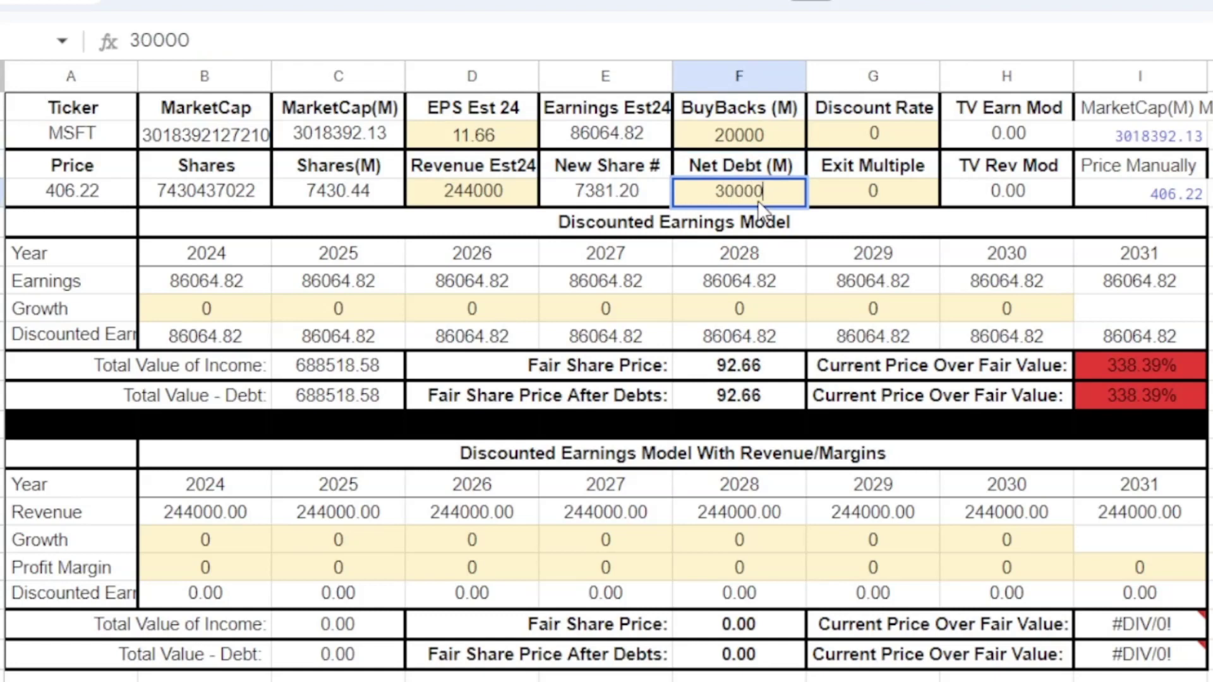
key("Return")
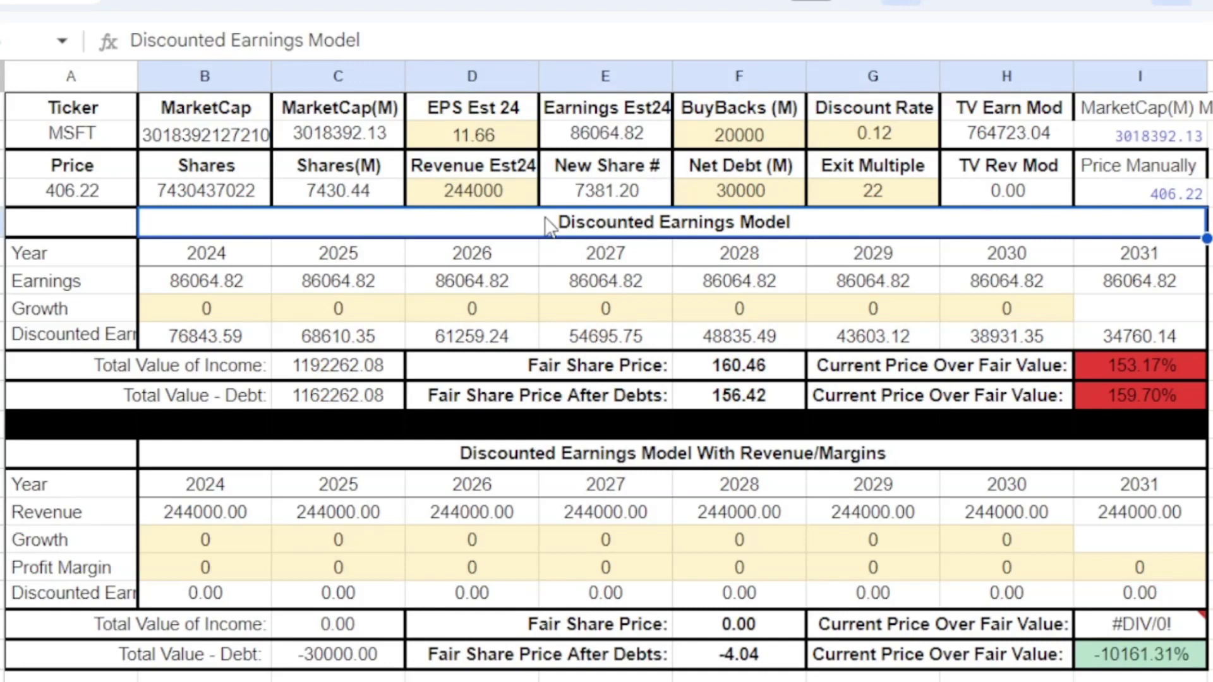
left_click_drag(232, 305, 981, 300)
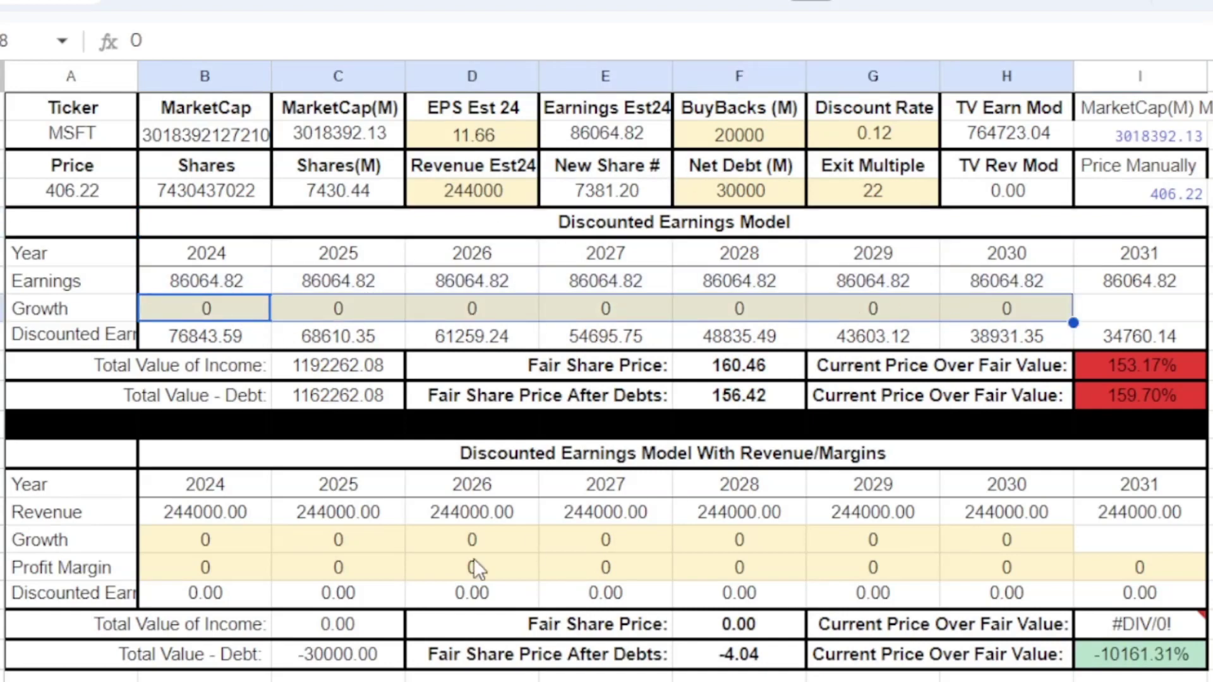
left_click_drag(202, 544, 1007, 538)
left_click_drag(206, 571, 1113, 561)
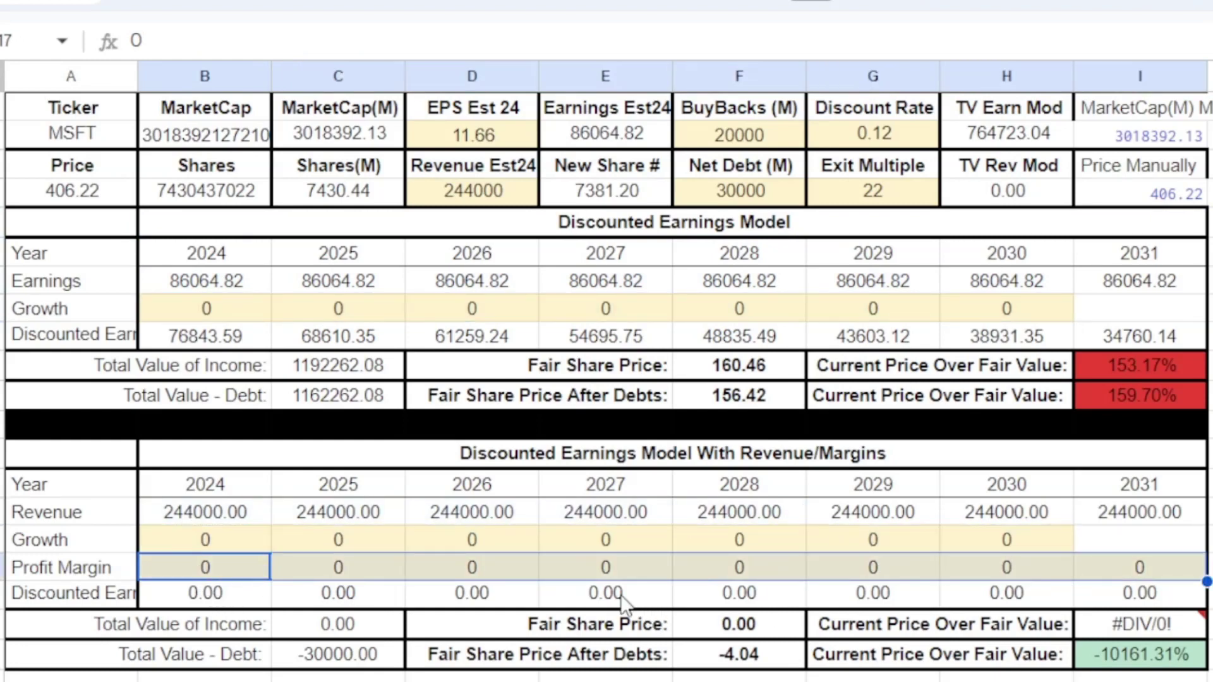
left_click(633, 222)
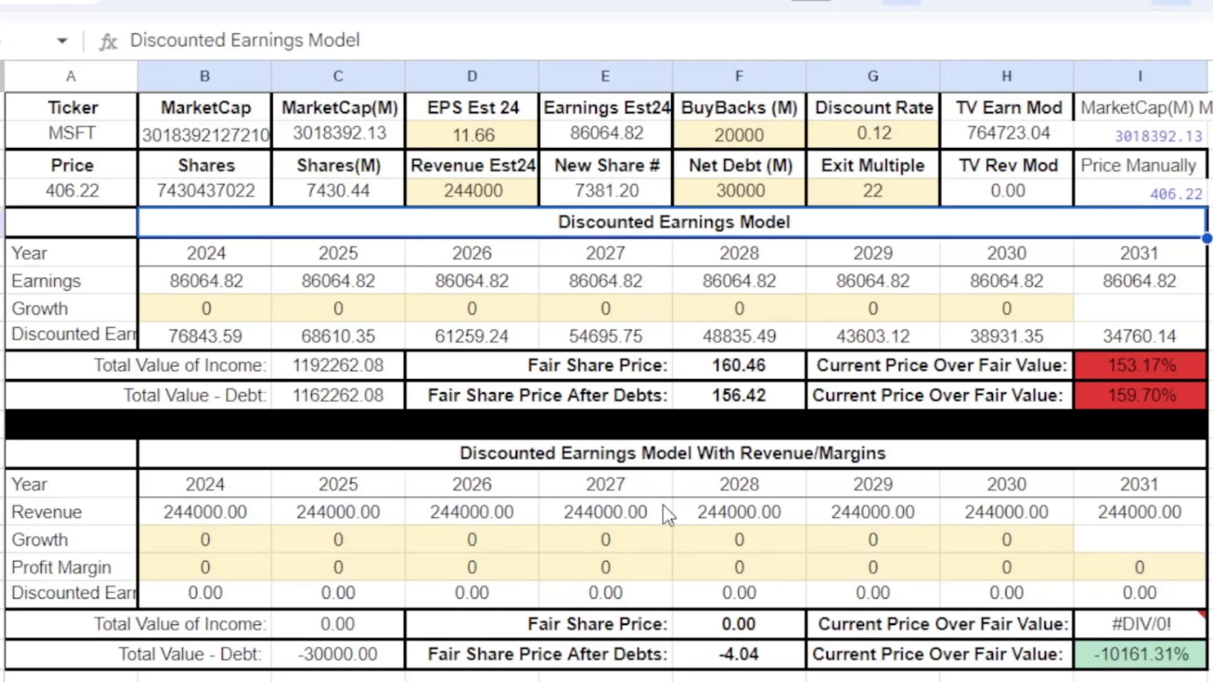
left_click(699, 456)
left_click(721, 225)
left_click(749, 456)
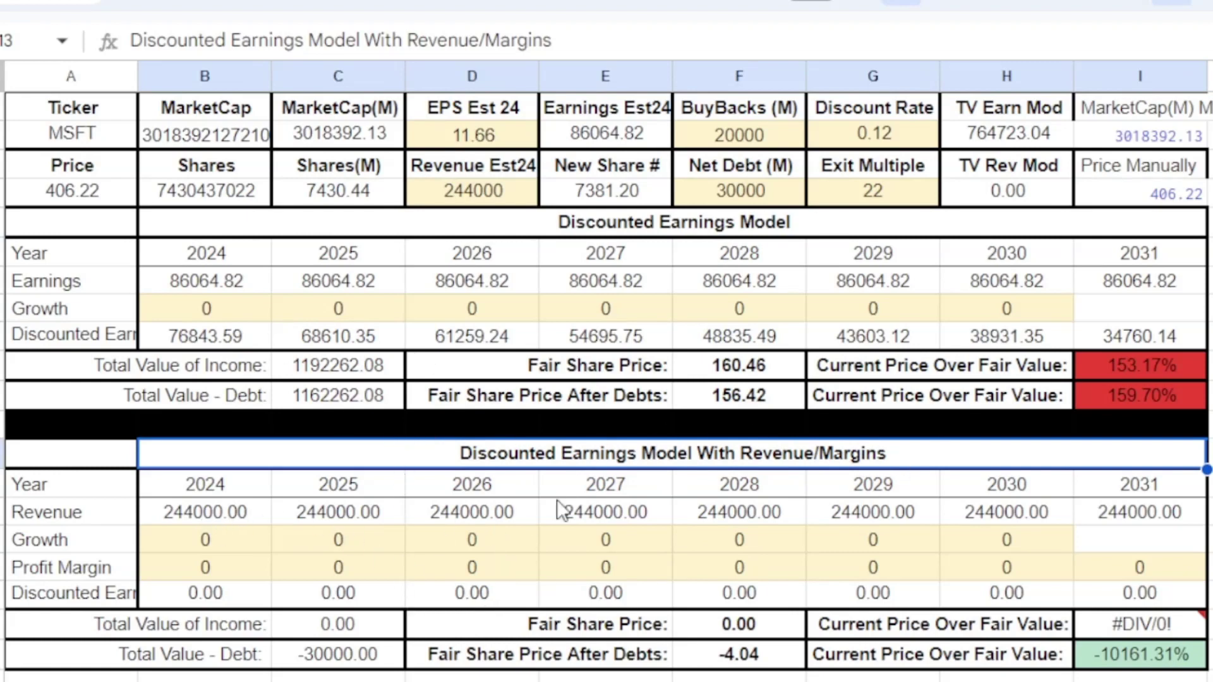
left_click_drag(204, 574, 1102, 576)
left_click(906, 625)
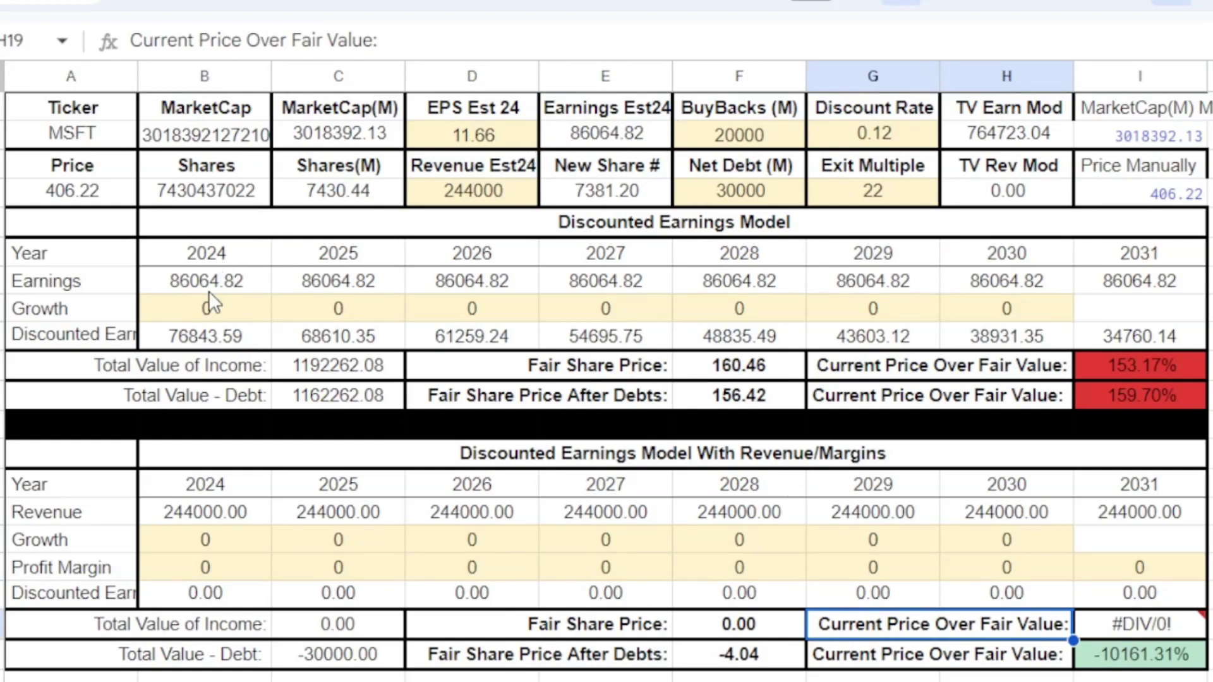
left_click_drag(215, 302, 986, 309)
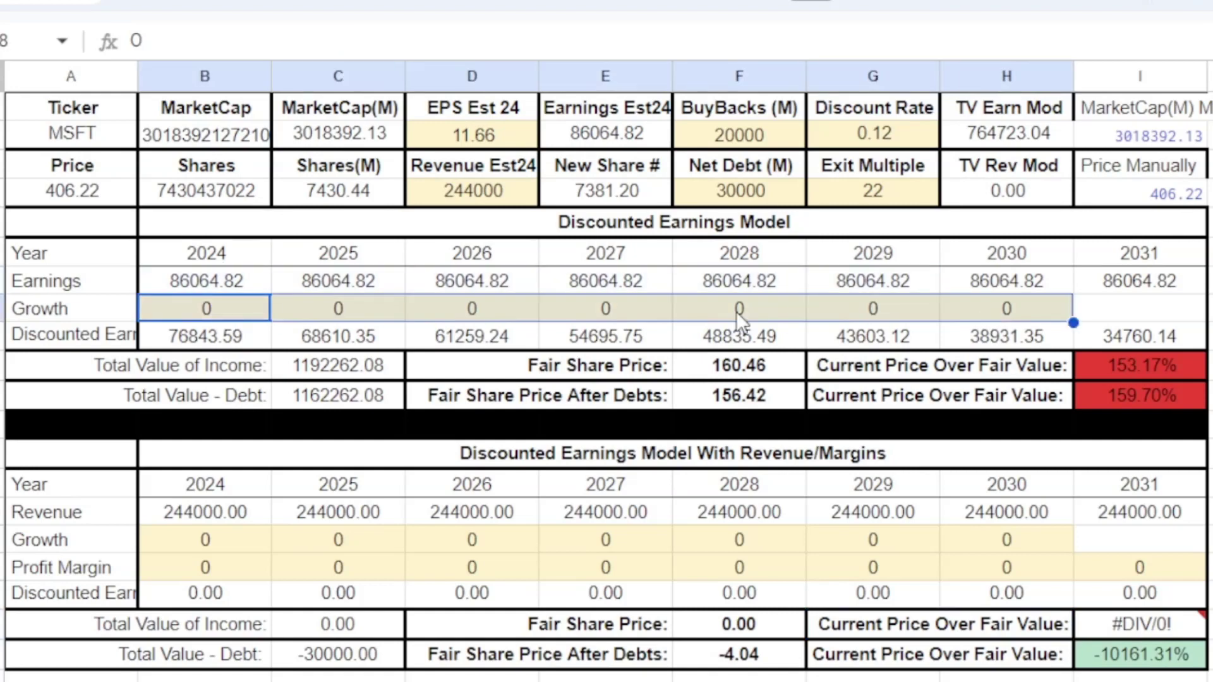
left_click(231, 307)
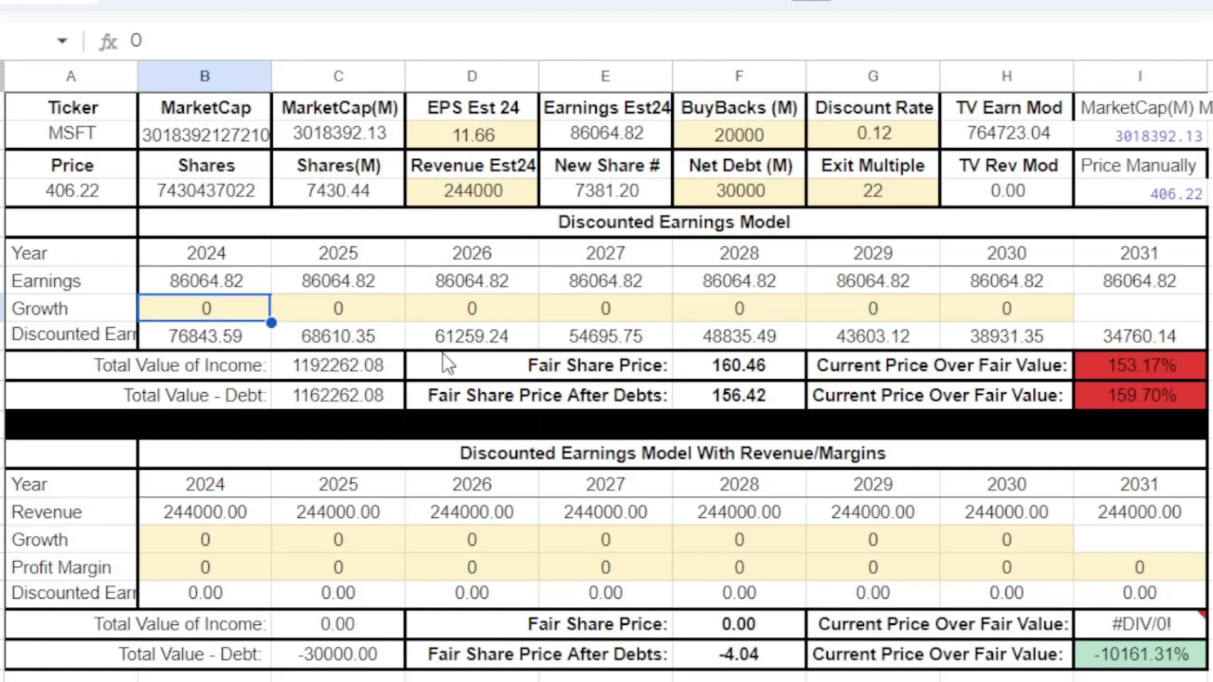
type("12")
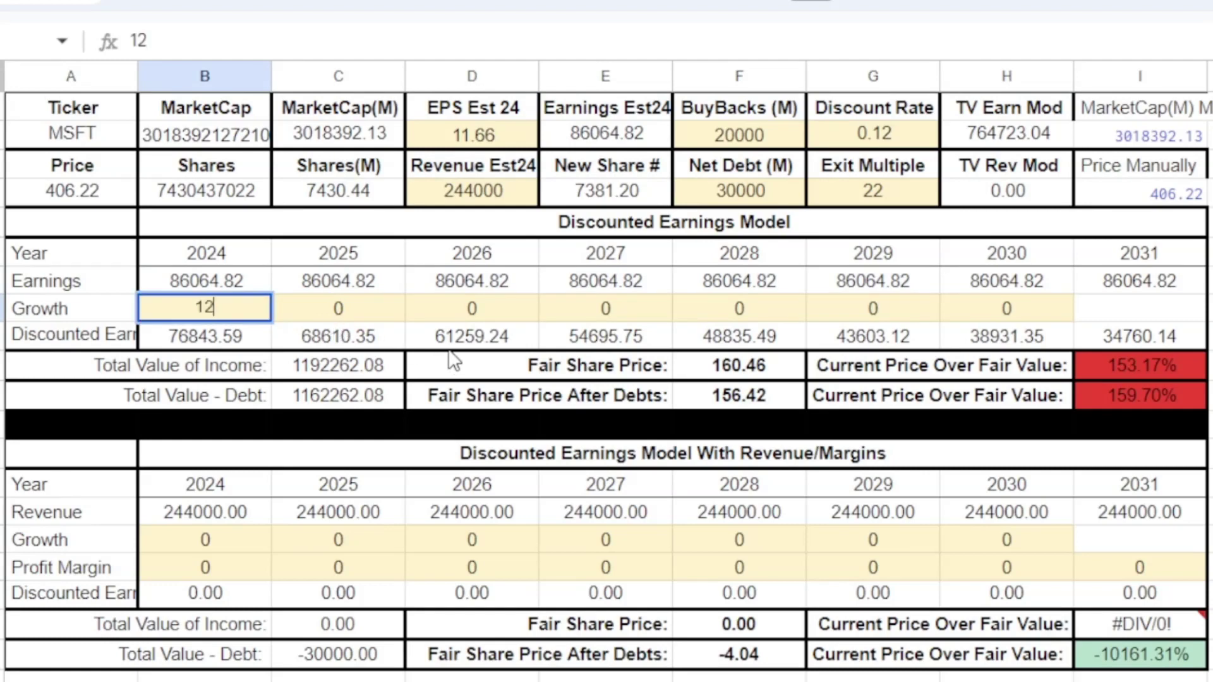
left_click(346, 303)
type("12")
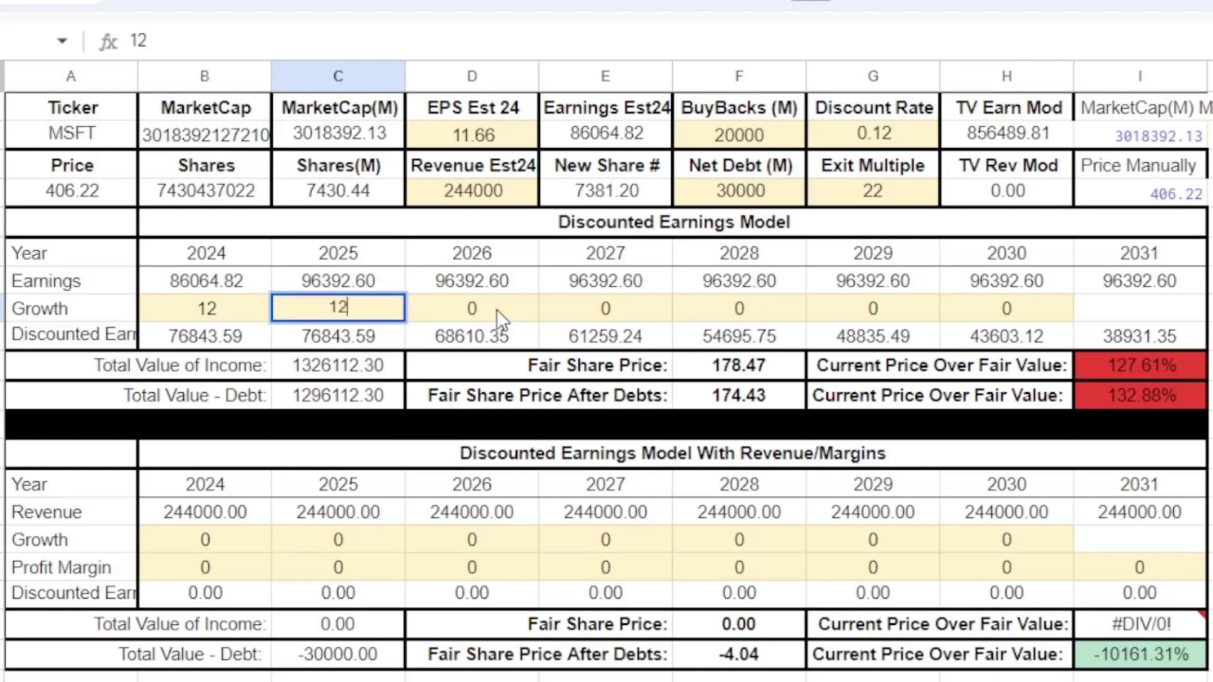
left_click(497, 309)
type("12")
left_click(612, 316)
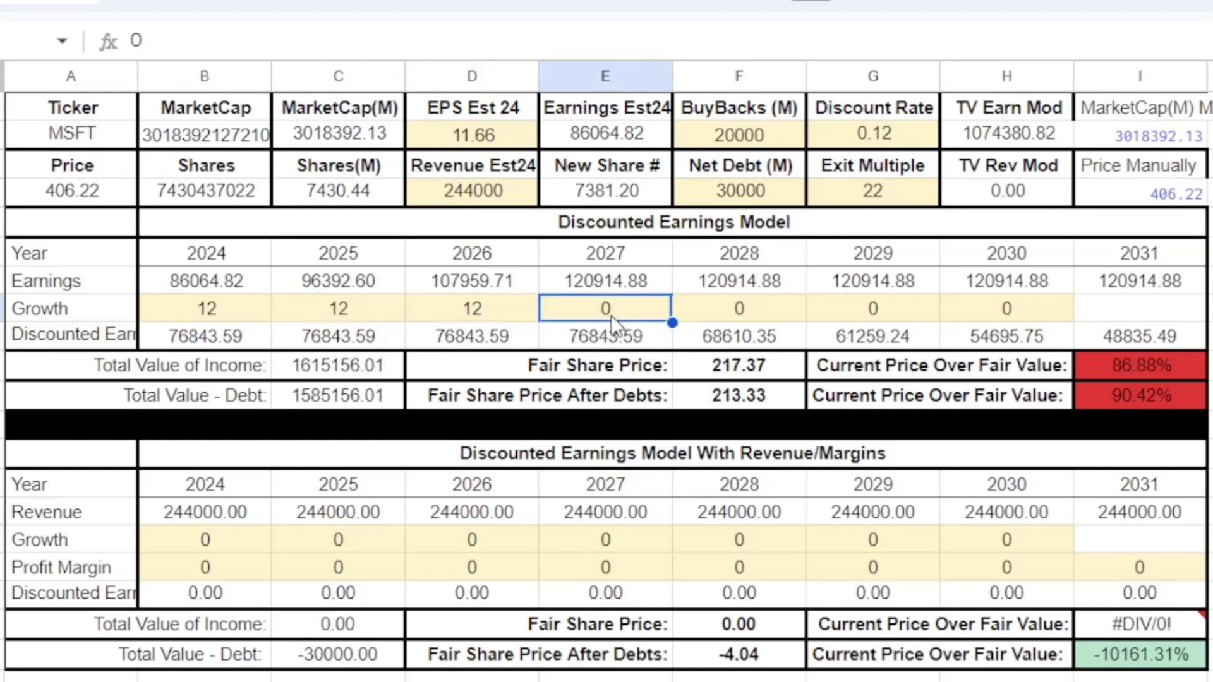
type("10")
left_click(735, 317)
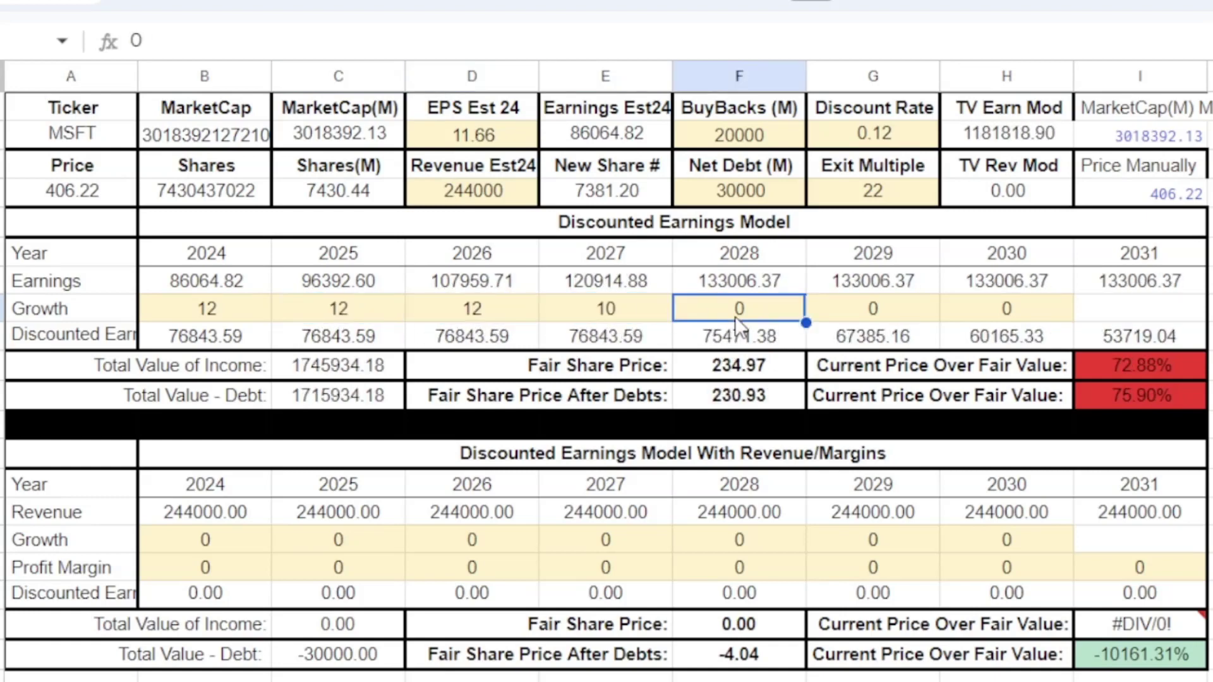
type("8")
left_click(875, 313)
type("8")
left_click(984, 309)
type("8")
left_click(1004, 425)
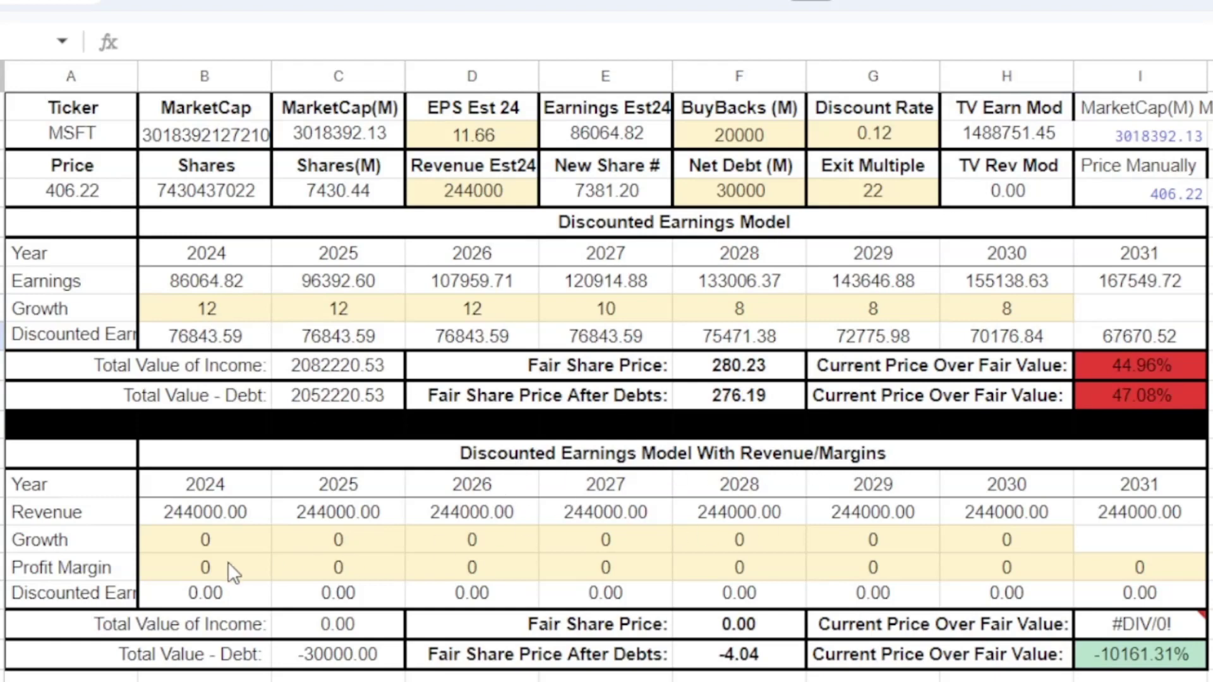
- Type the 2024–2030 growth estimates 14, 12, 10, 7, 6, 6, 6 across the revenue model's Growth row
left_click(199, 537)
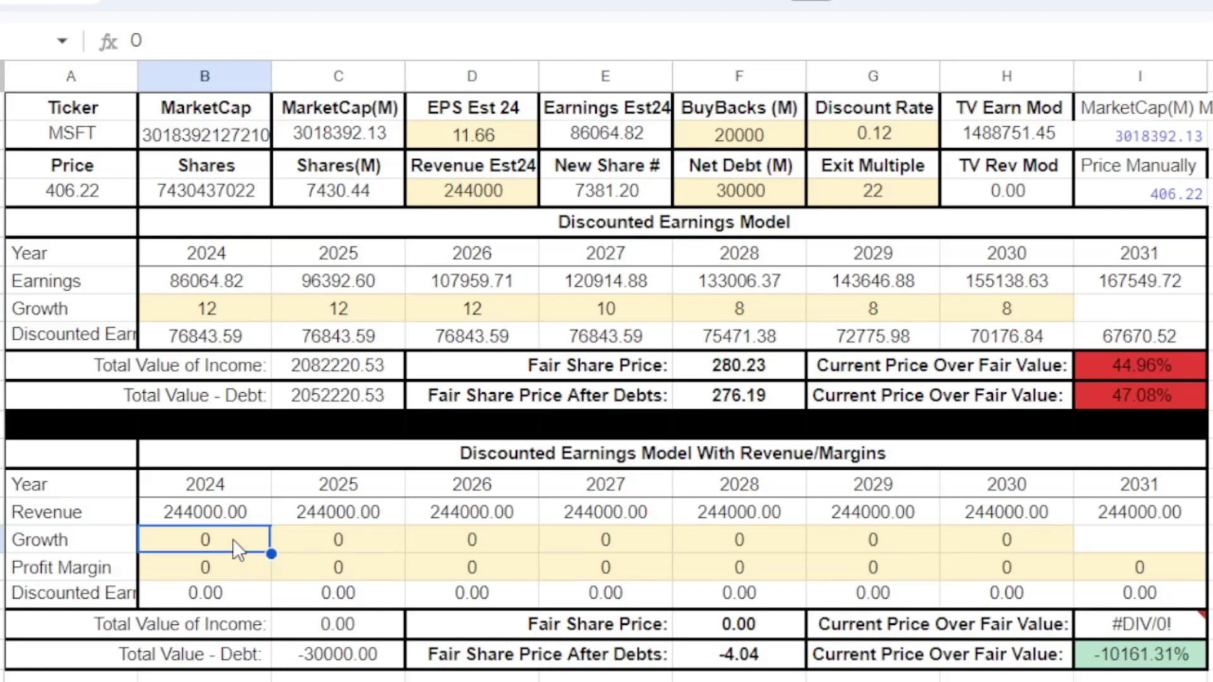
type("14")
key("Tab")
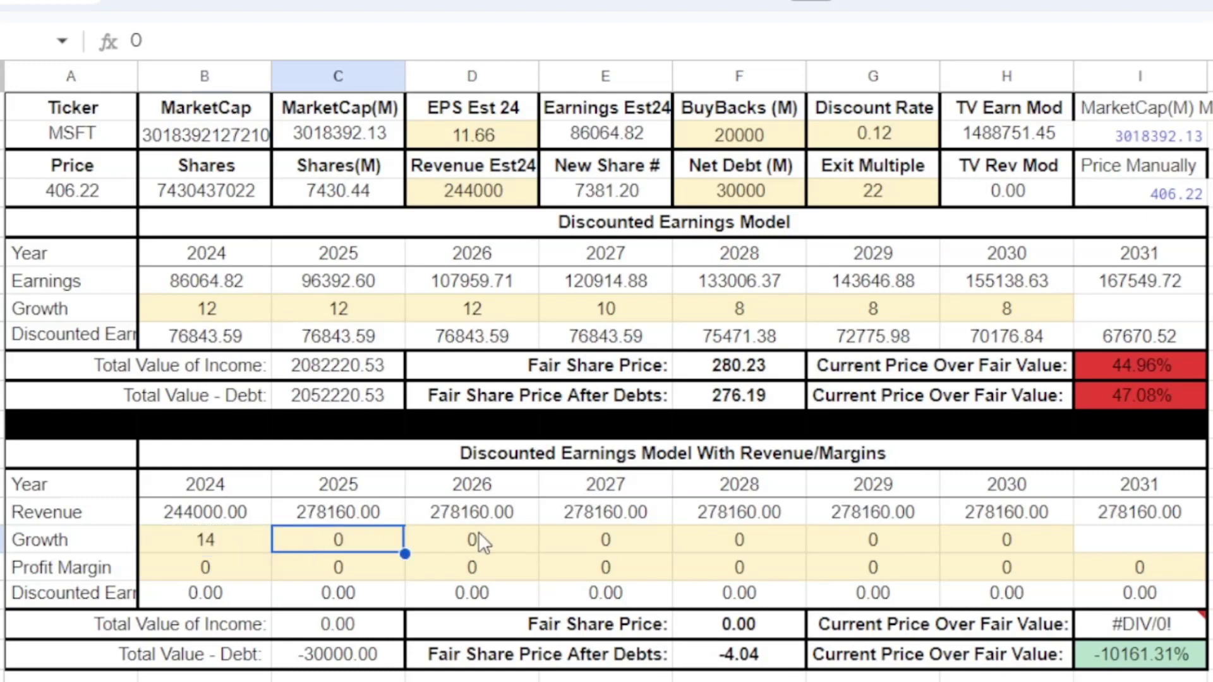
type("12")
left_click(487, 523)
left_click(485, 537)
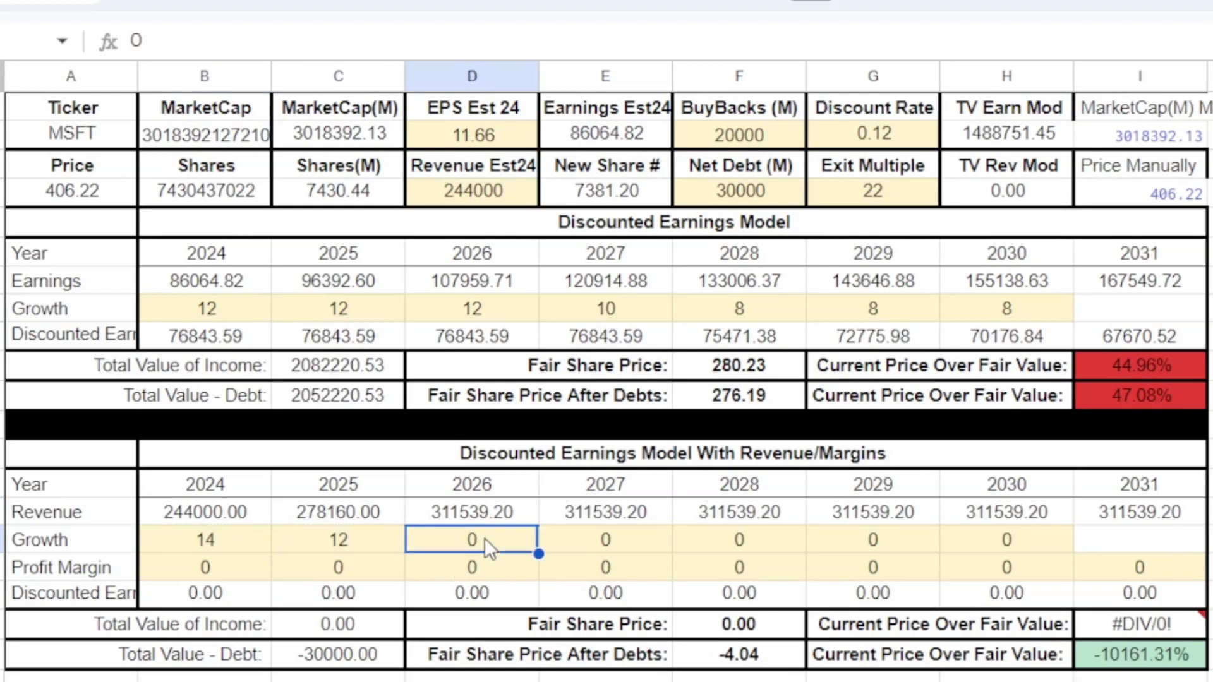
type("10")
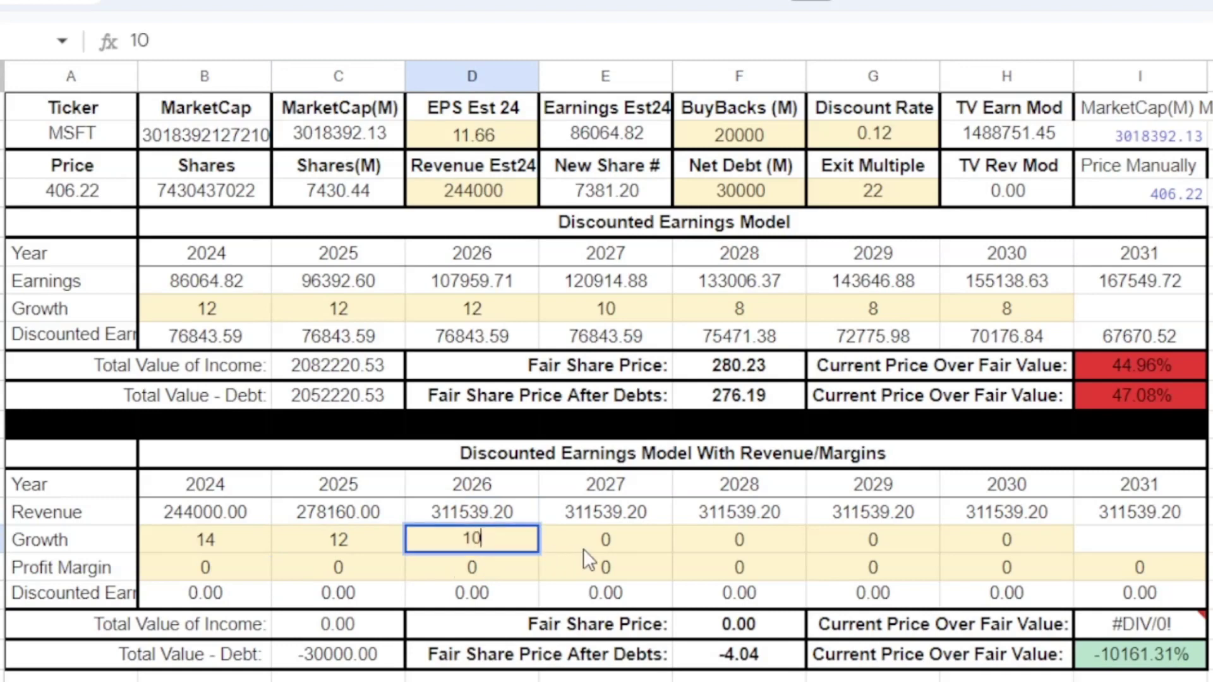
left_click(600, 548)
type("7")
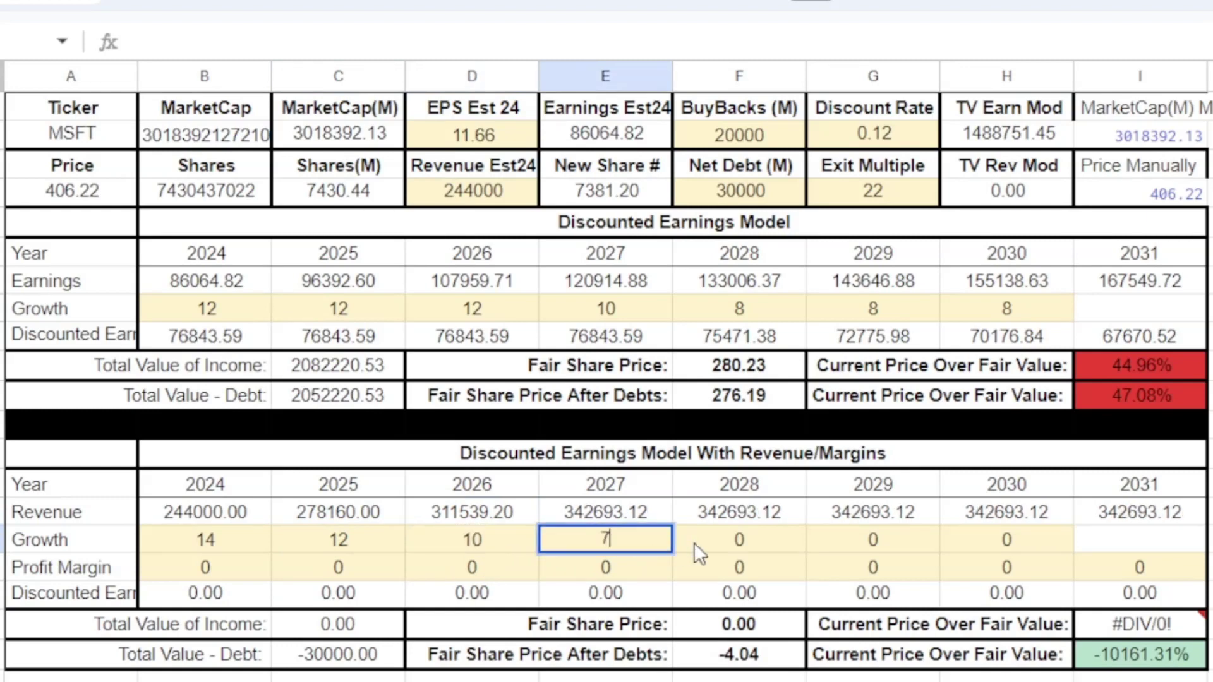
left_click(714, 539)
type("6")
left_click(886, 544)
type("6")
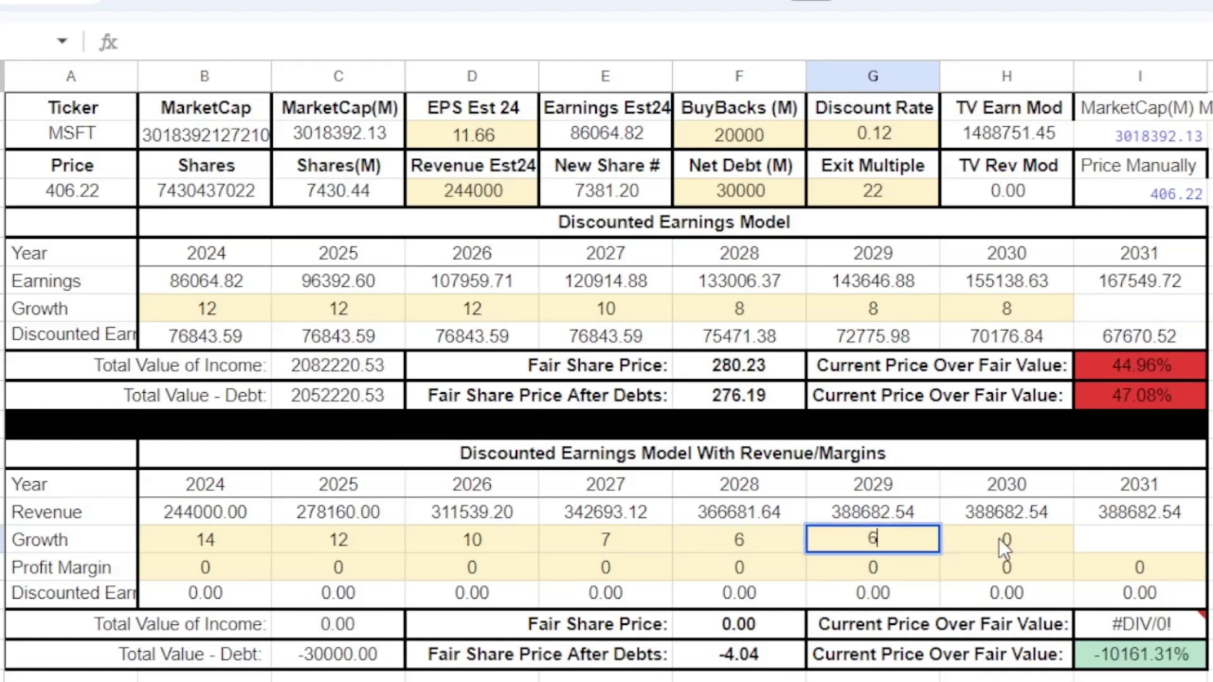
left_click(1011, 540)
type("6")
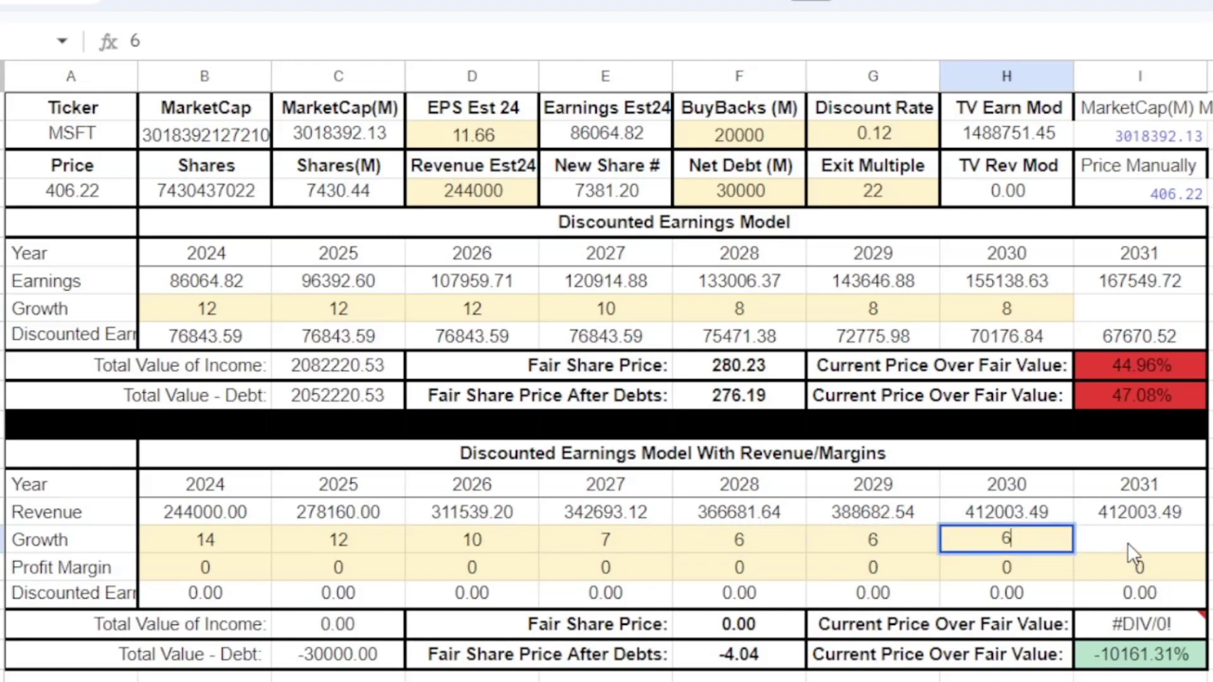
left_click(1127, 543)
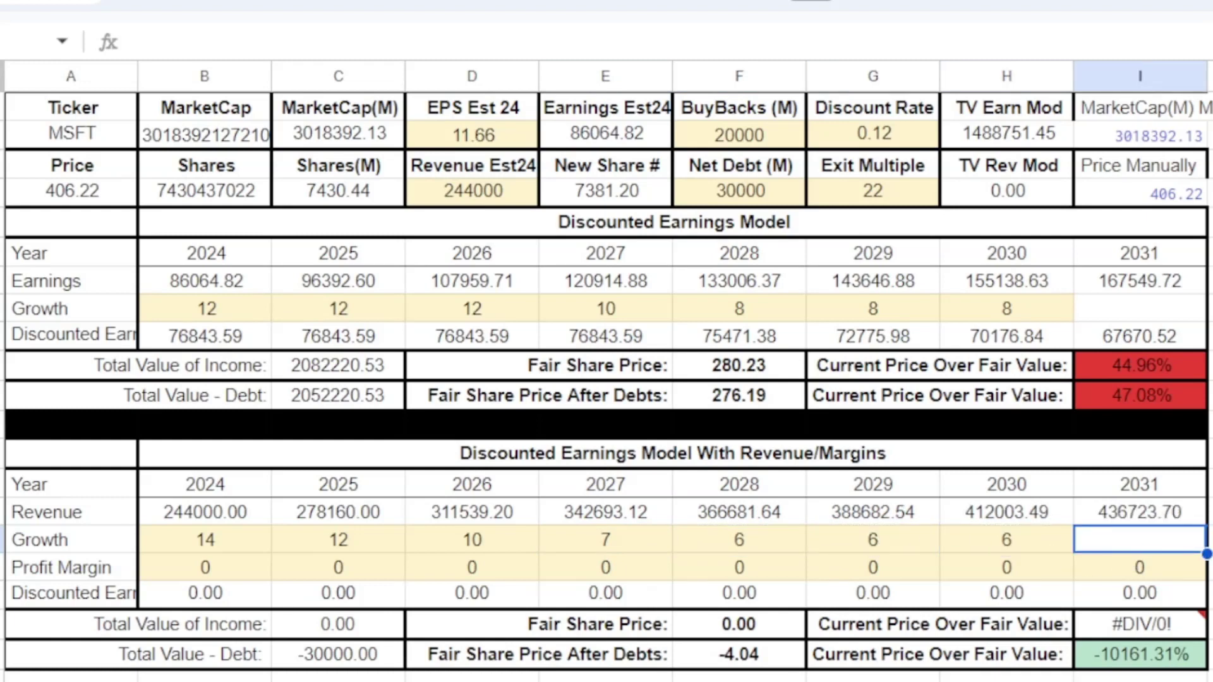
- Fill the Profit Margin row from 2024 with 30, 34, 38, then 40 for every remaining year through 2031
left_click_drag(223, 537, 1008, 539)
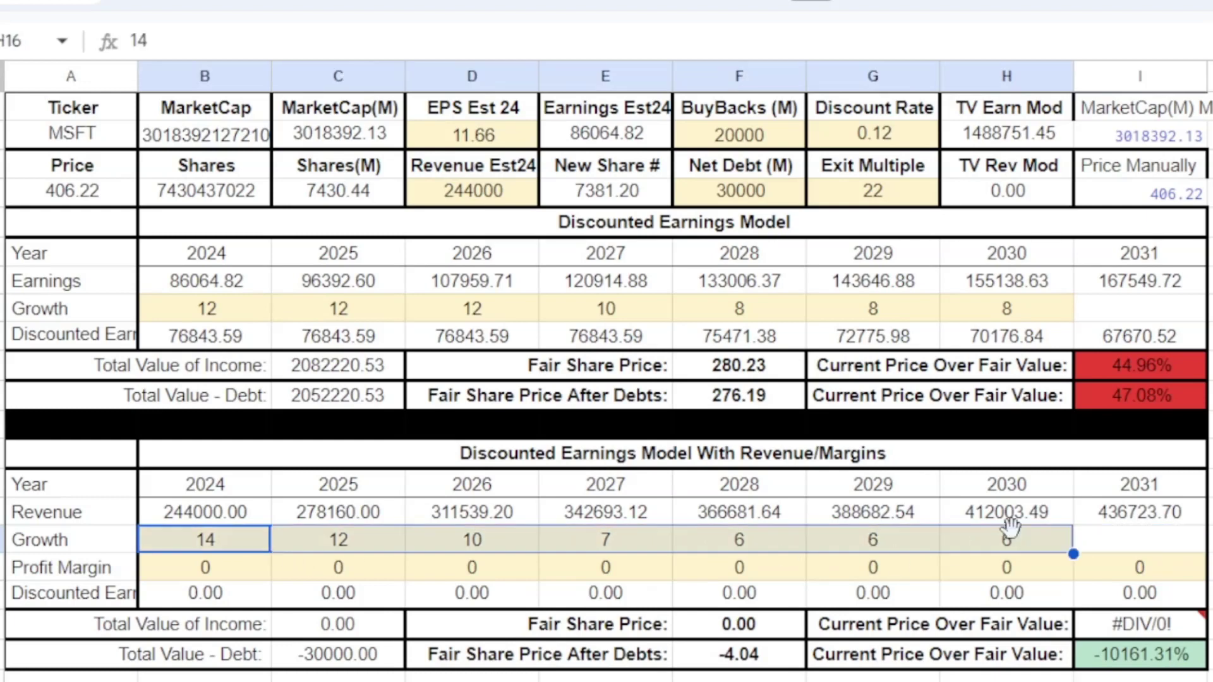
left_click(213, 571)
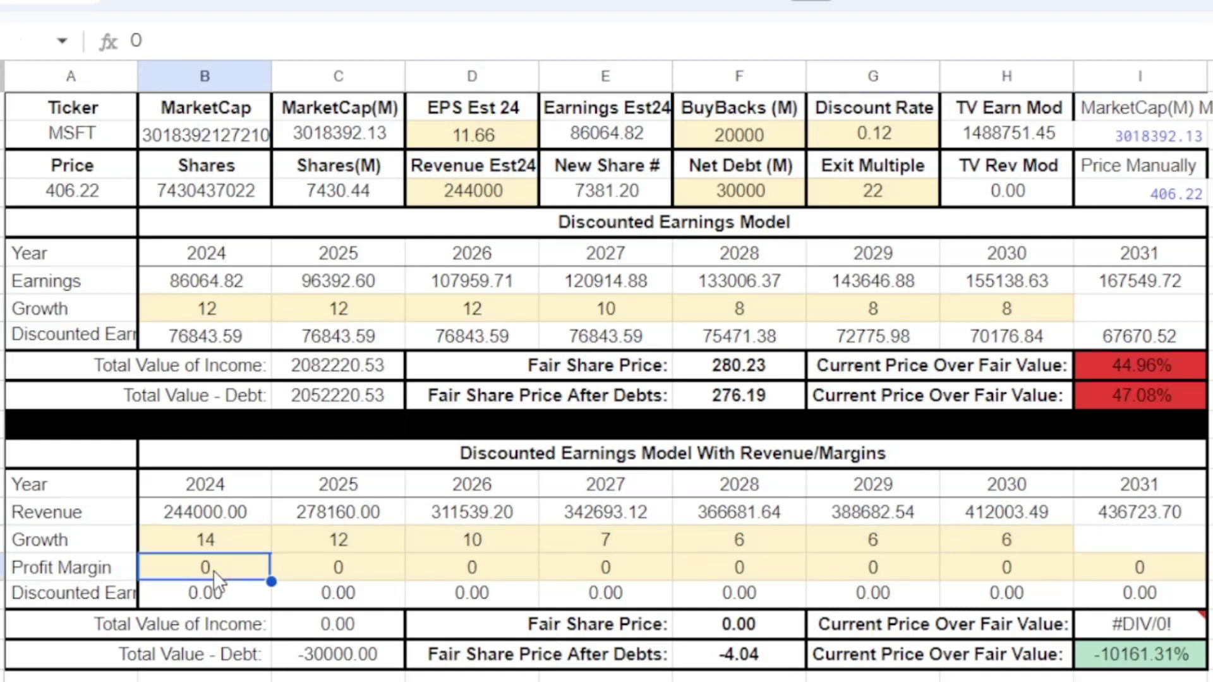
type("30")
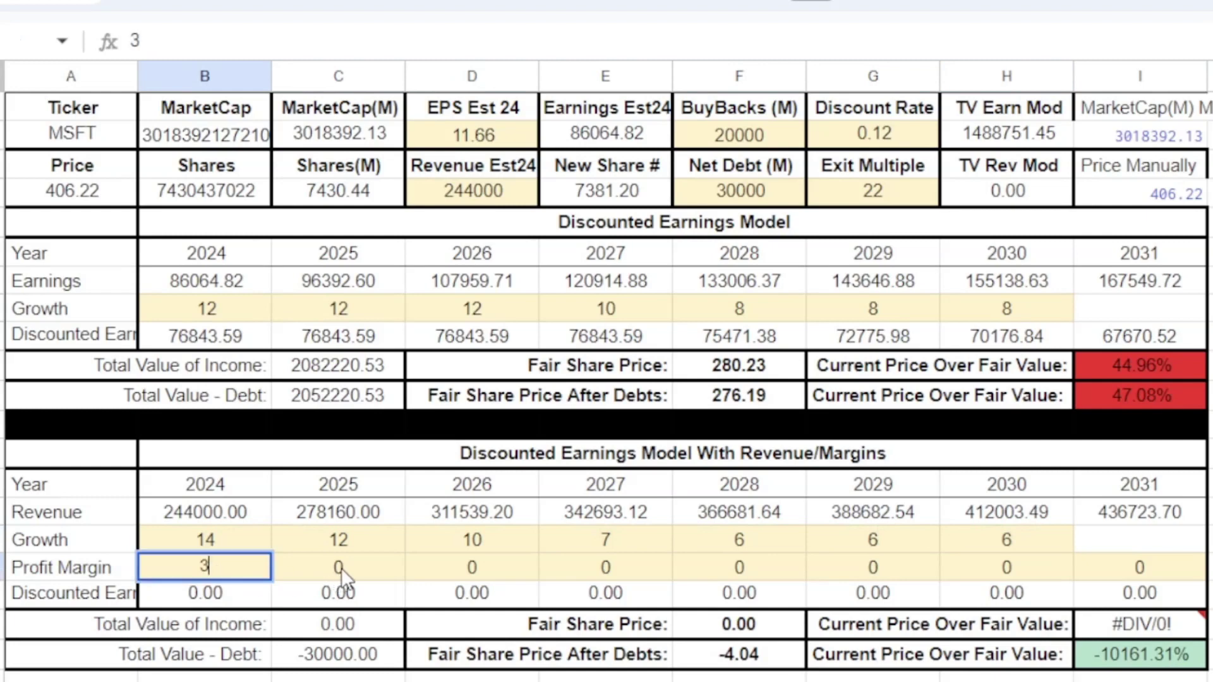
left_click(341, 568)
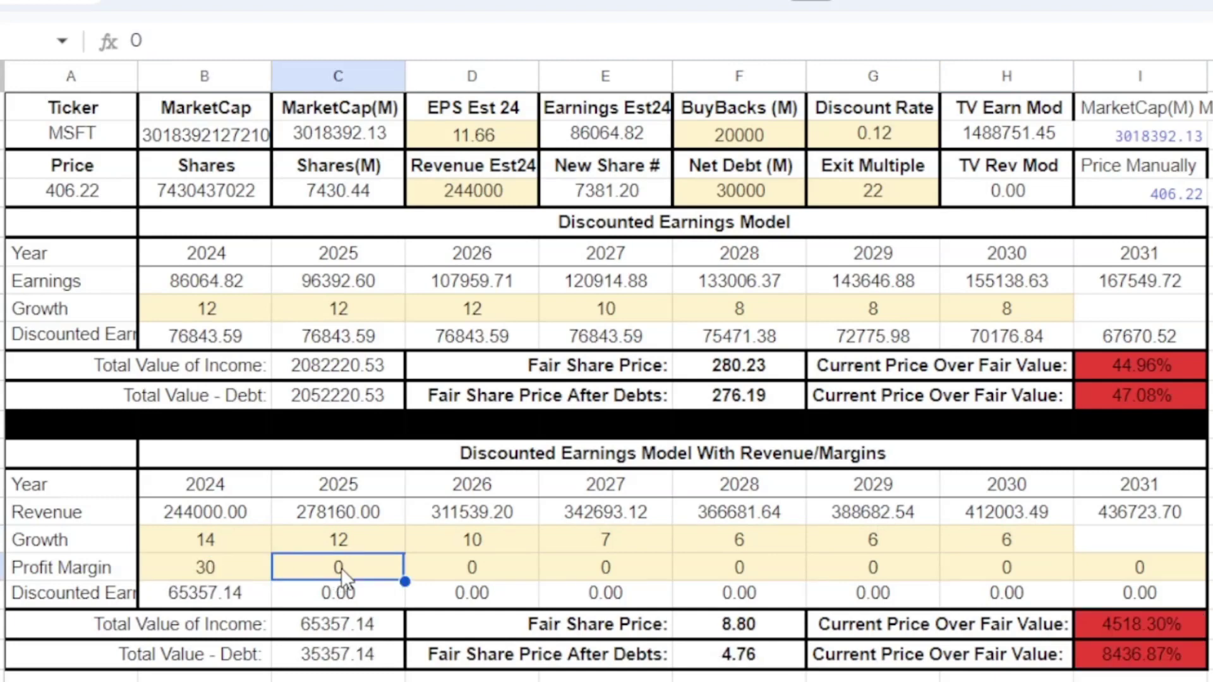
type("34")
left_click(495, 567)
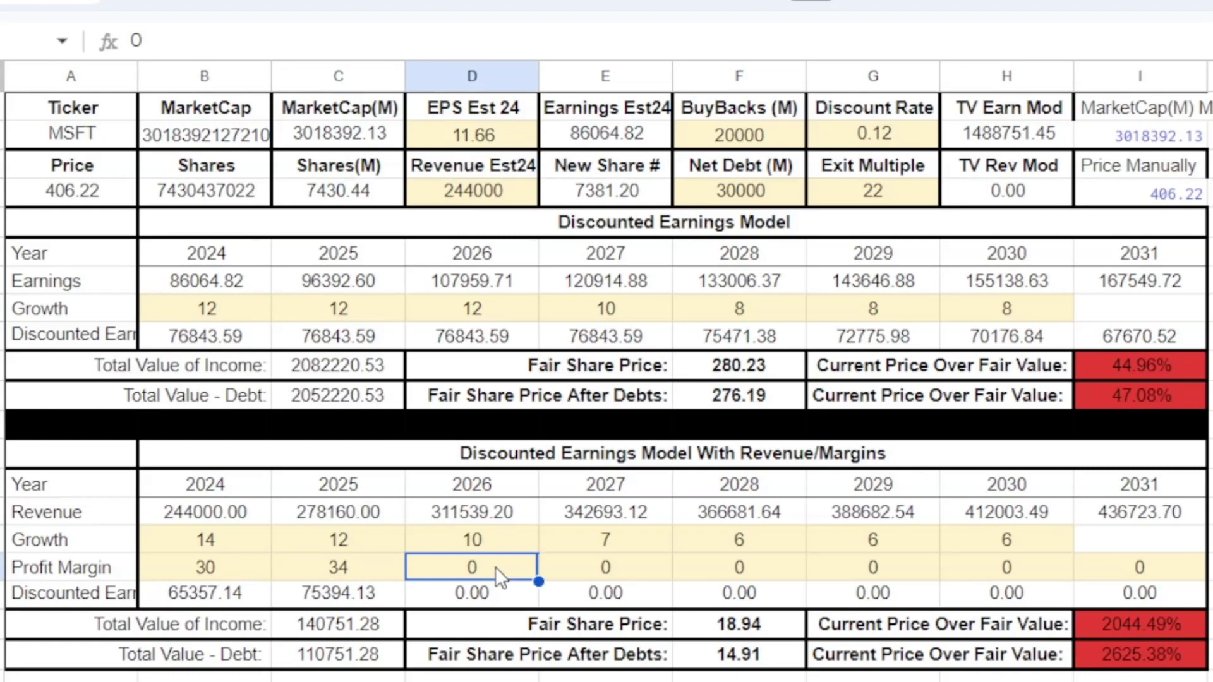
type("38")
left_click(619, 563)
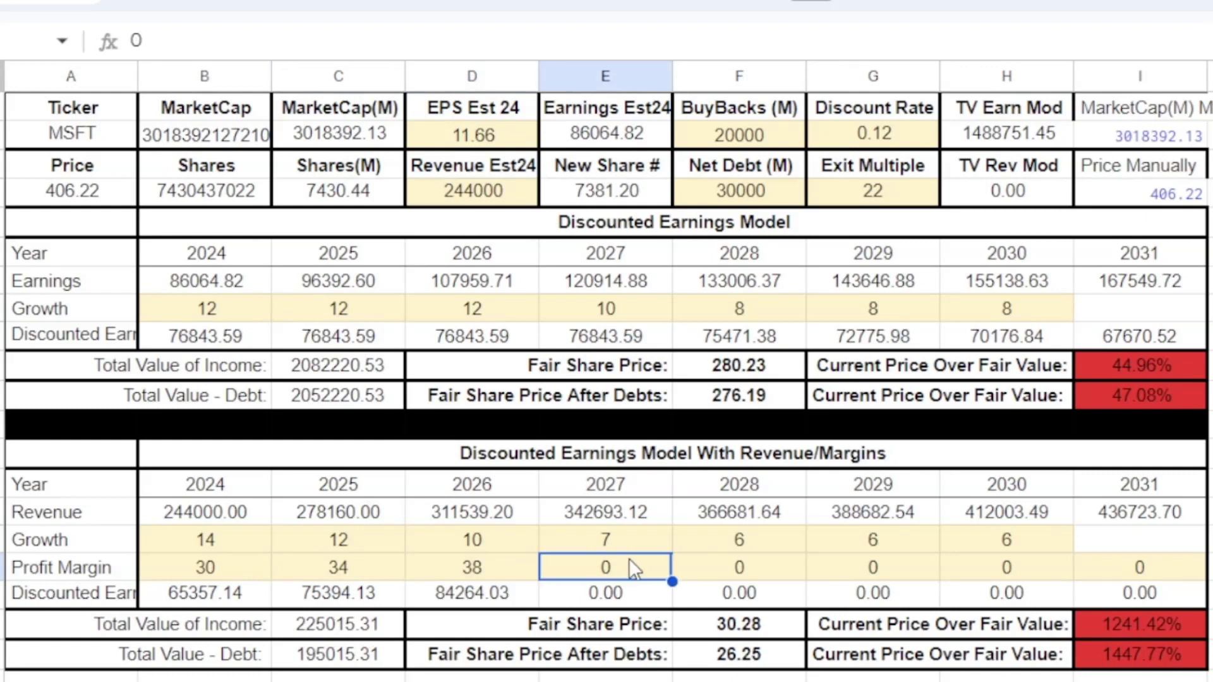
type("40")
left_click(738, 566)
type("40")
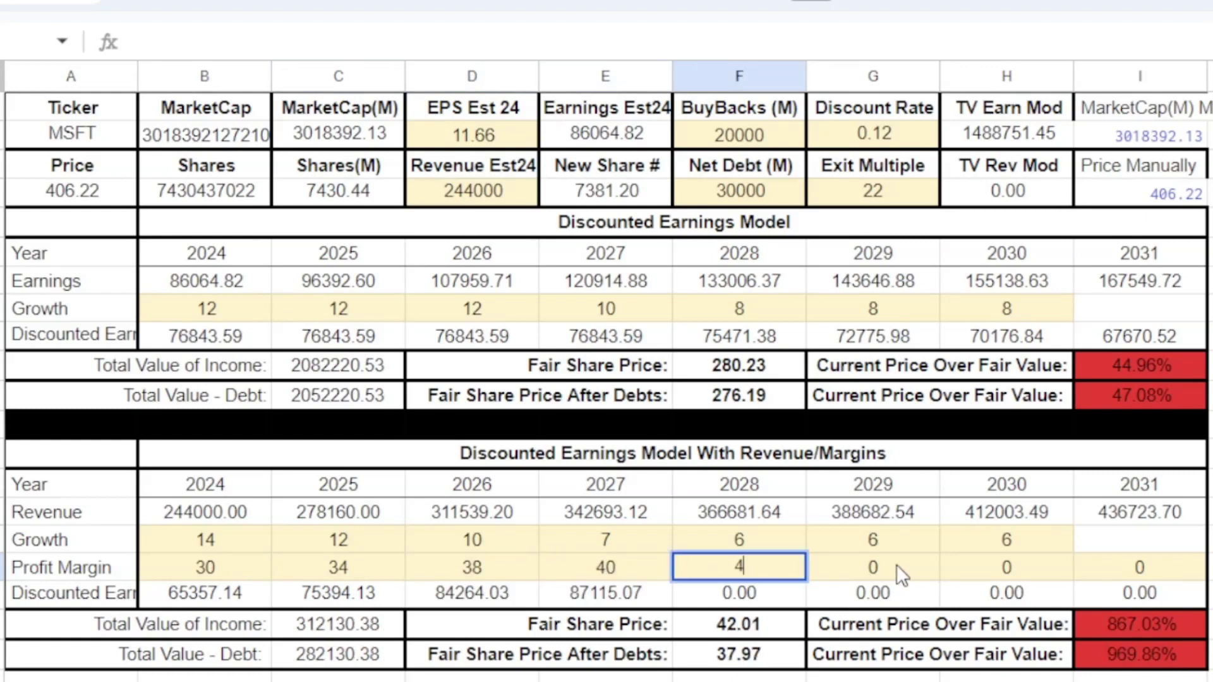
left_click(904, 565)
type("40")
left_click(1008, 564)
type("40")
left_click(1116, 568)
type("40")
key("Return")
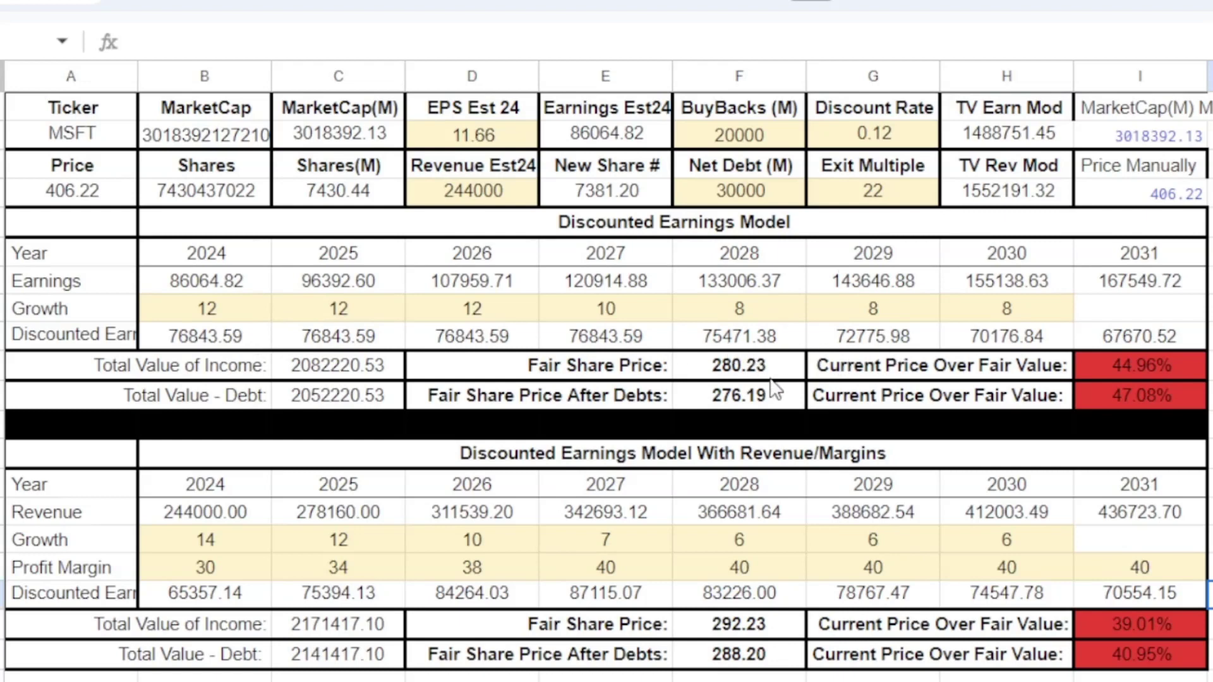
left_click_drag(687, 367, 692, 400)
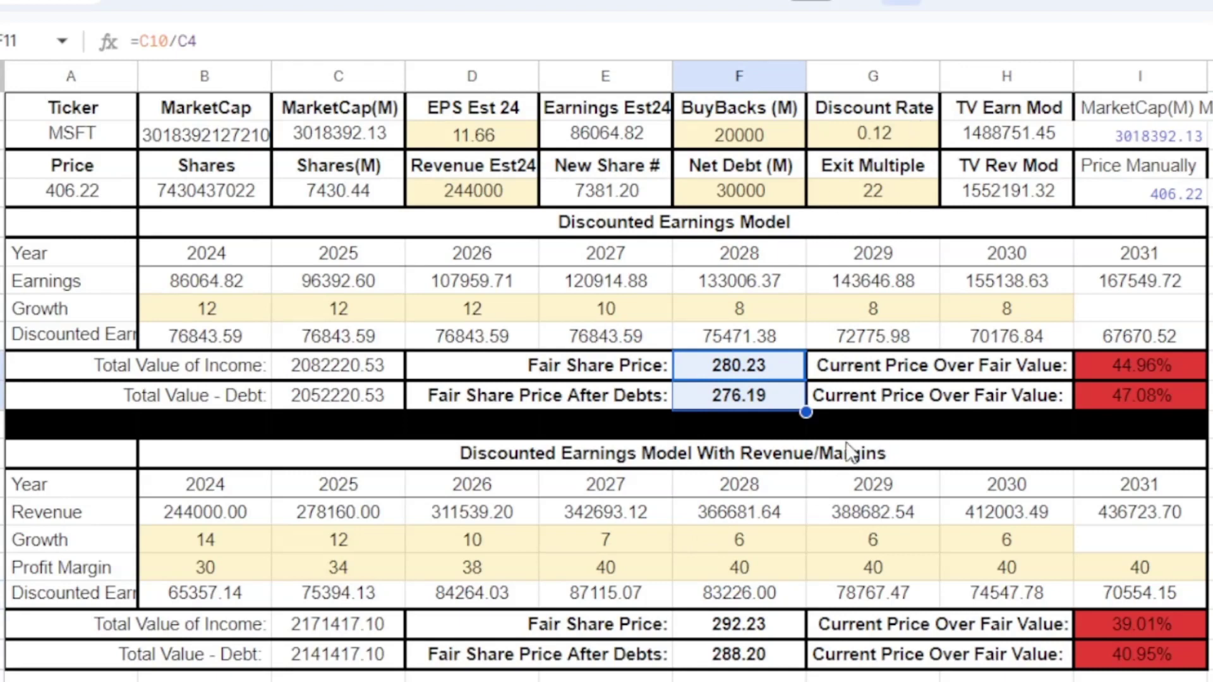
left_click(871, 397)
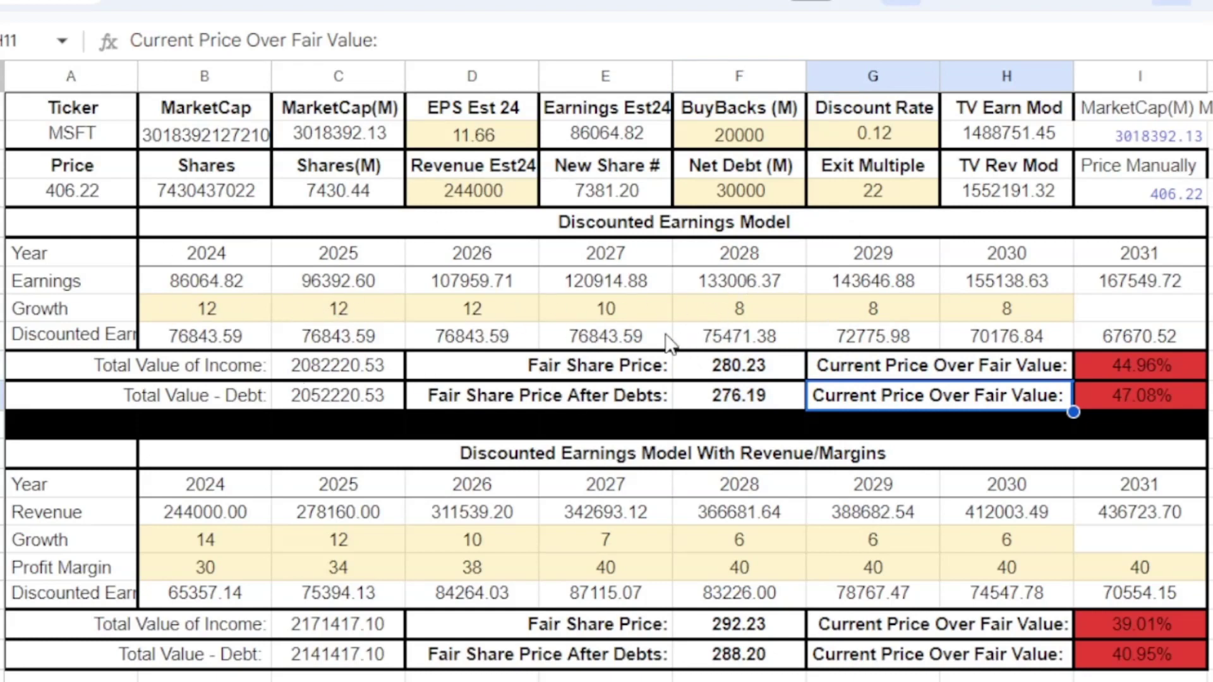
- Step the Discount Rate down from 0.12 to 0.1, then 0.08, and finally 0.06
double_click(903, 134)
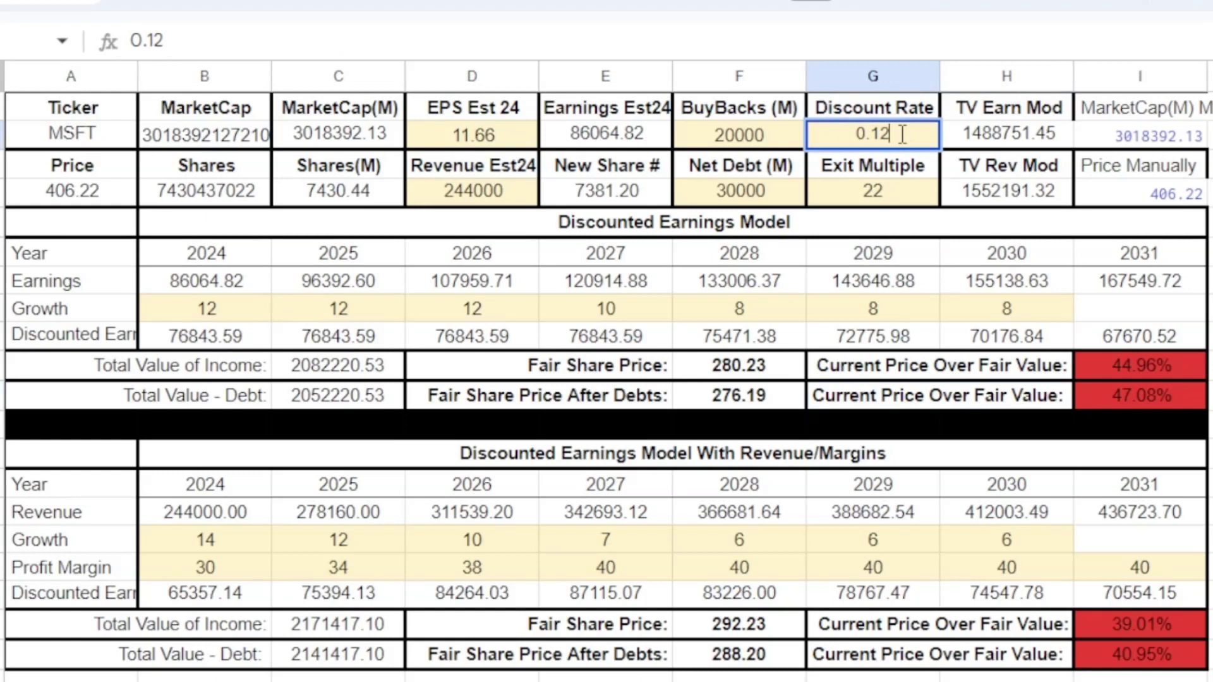
key("BackSpace")
key("Return")
left_click(850, 316)
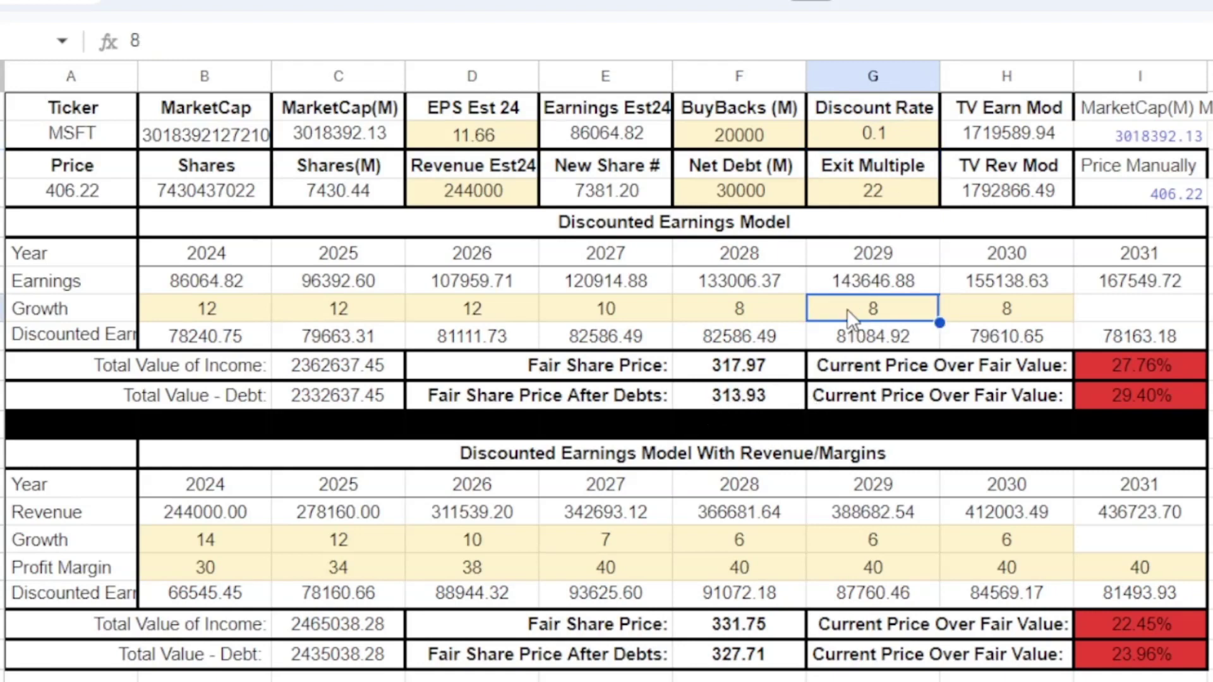
double_click(905, 135)
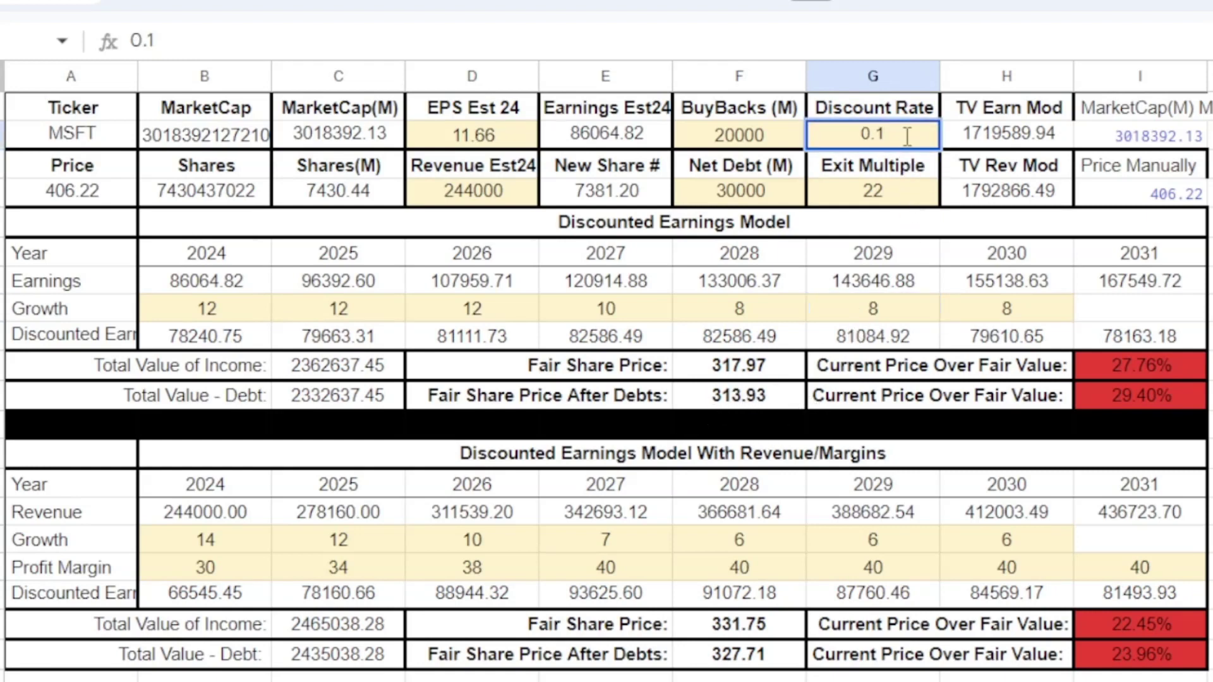
key("BackSpace")
type("08")
key("Return")
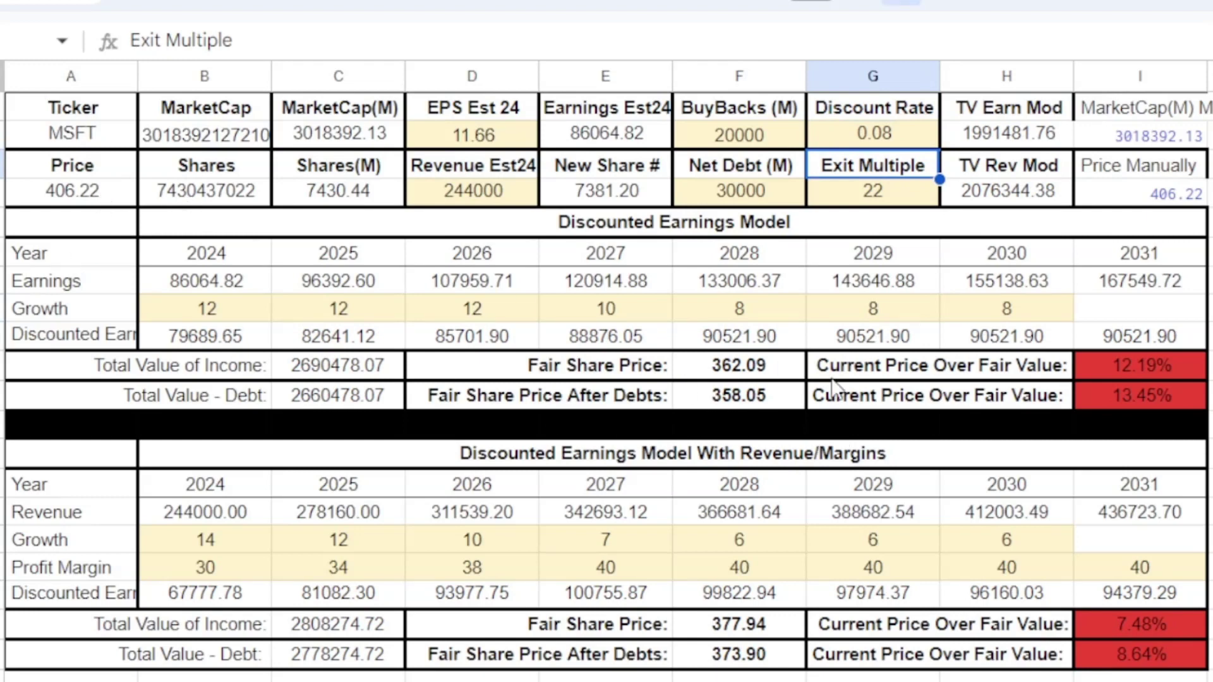
double_click(900, 134)
key("BackSpace")
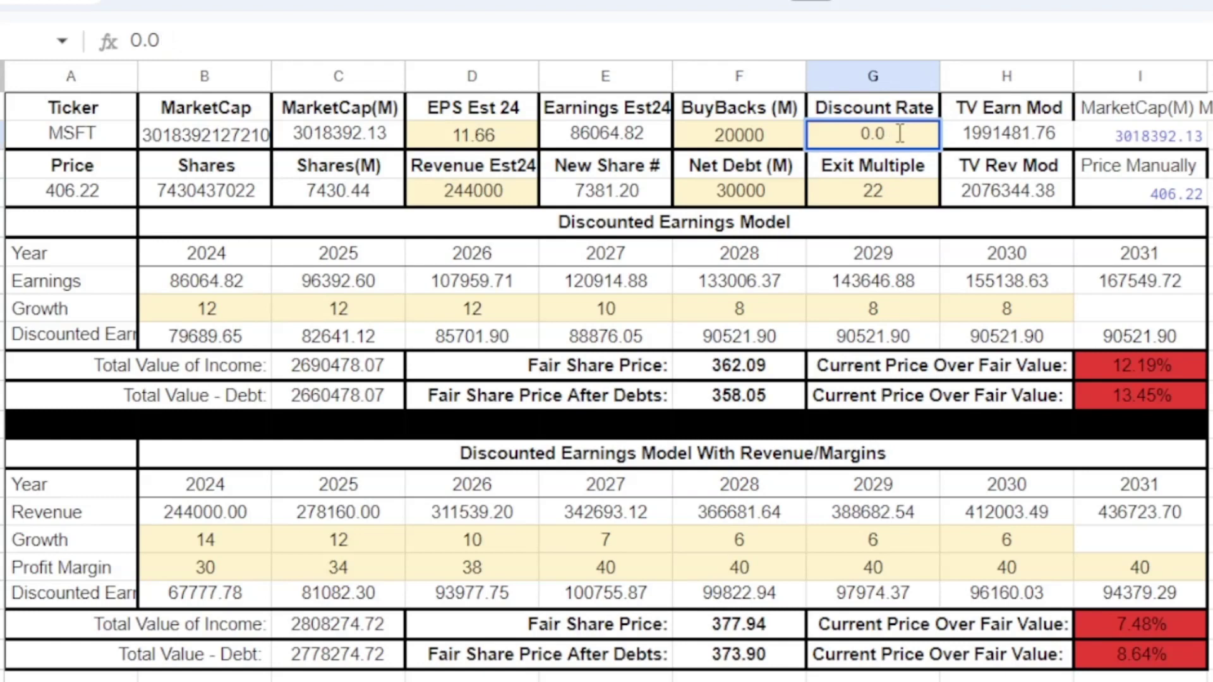
type("6")
key("Return")
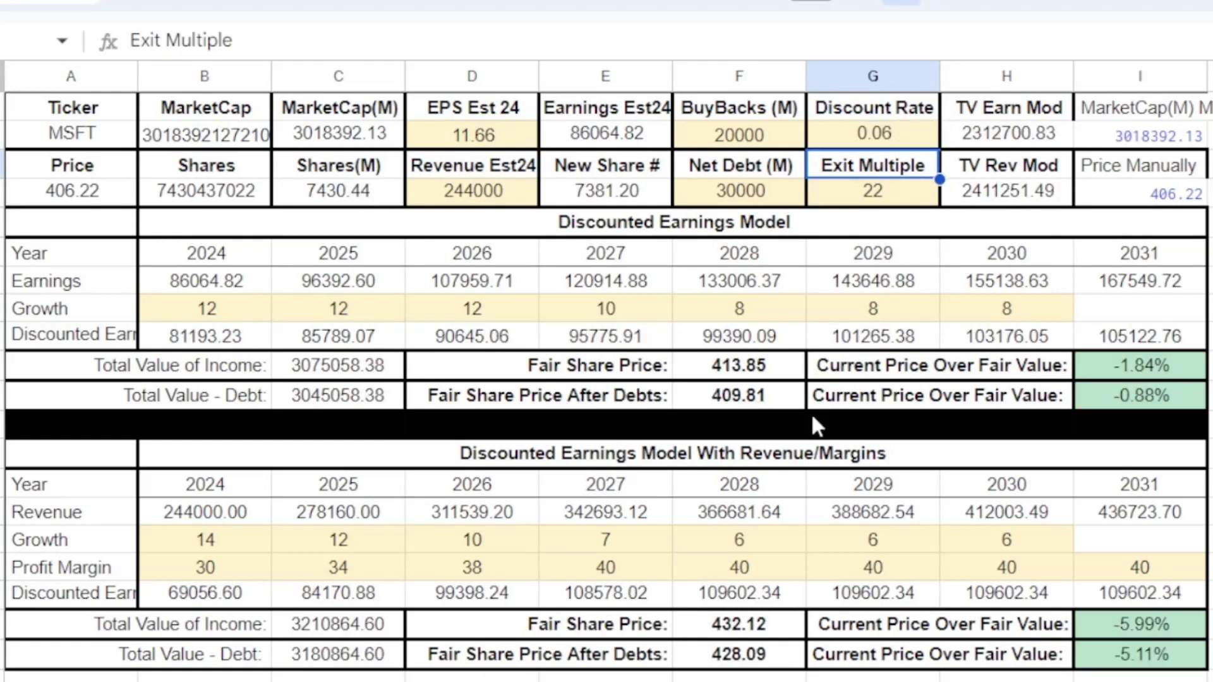